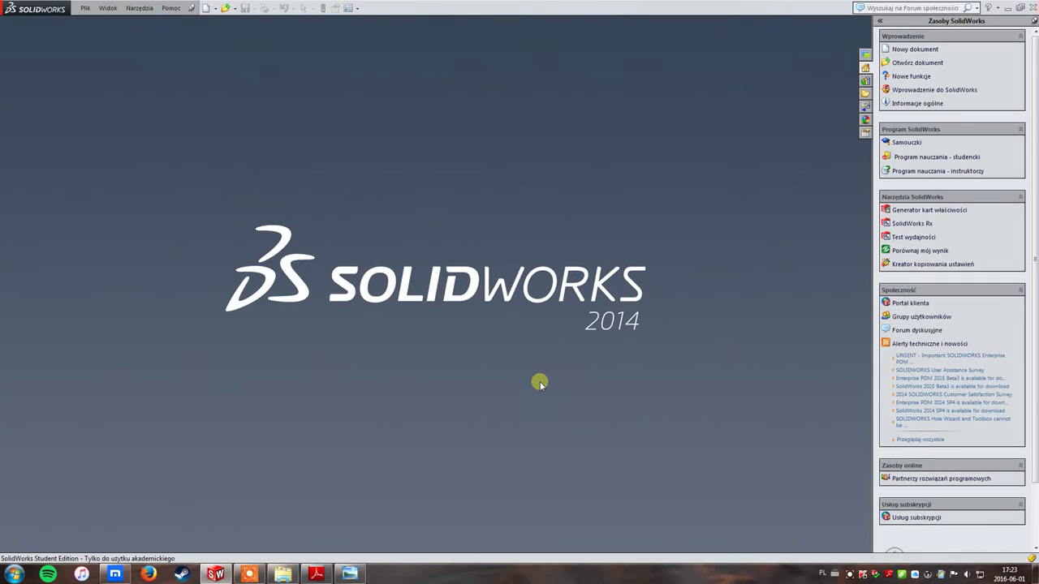
Step: Review the reference photo of the table, then start a new part document
{"action": "left_click", "coordinate": [350, 574]}
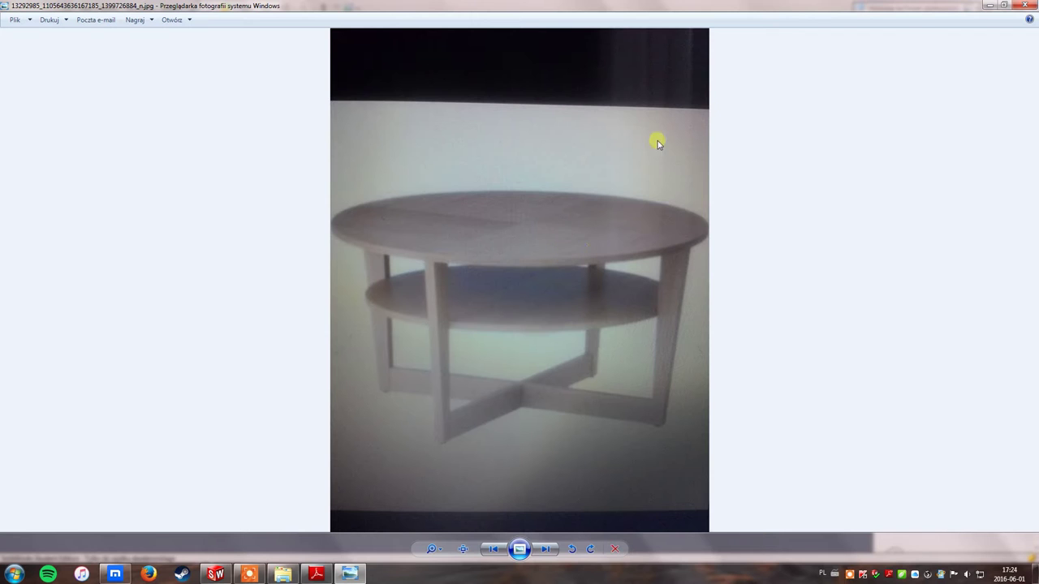
{"action": "left_click", "coordinate": [989, 8]}
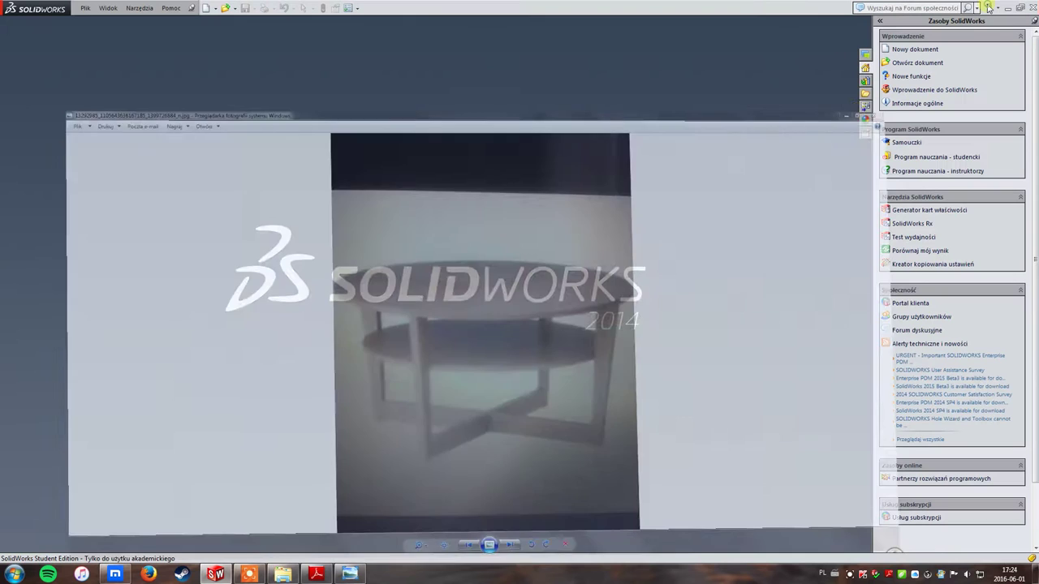
{"action": "left_click", "coordinate": [208, 9]}
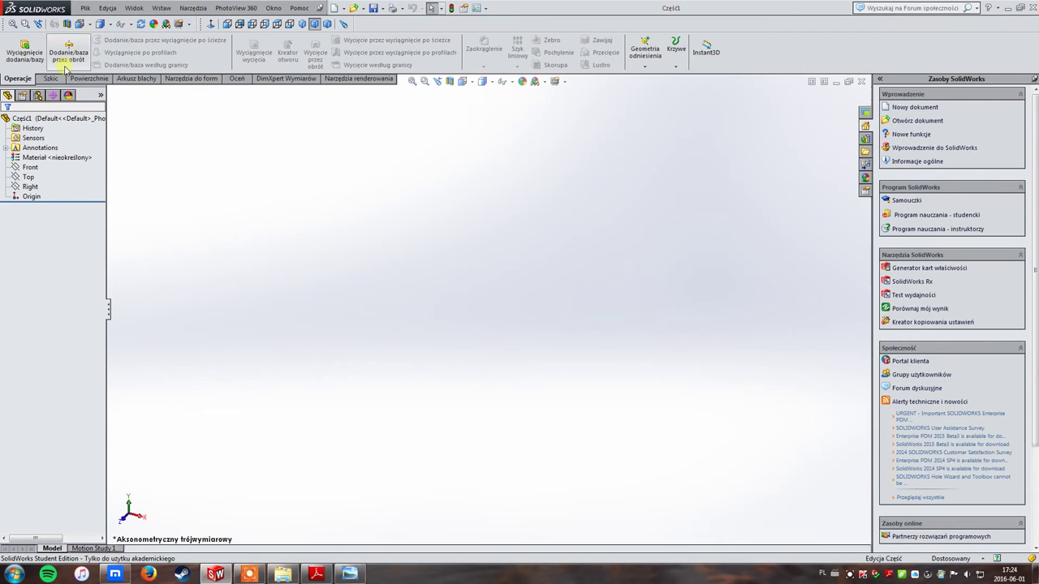
Step: Sketch a circle centred at the origin on the Top plane
{"action": "left_click", "coordinate": [48, 77]}
{"action": "left_click", "coordinate": [87, 39]}
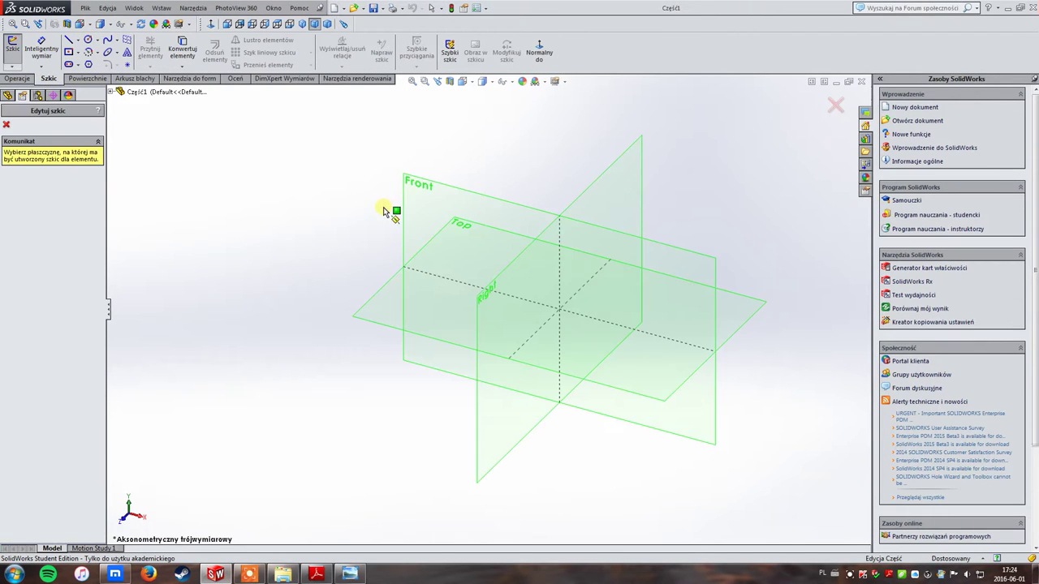
{"action": "left_click", "coordinate": [410, 293]}
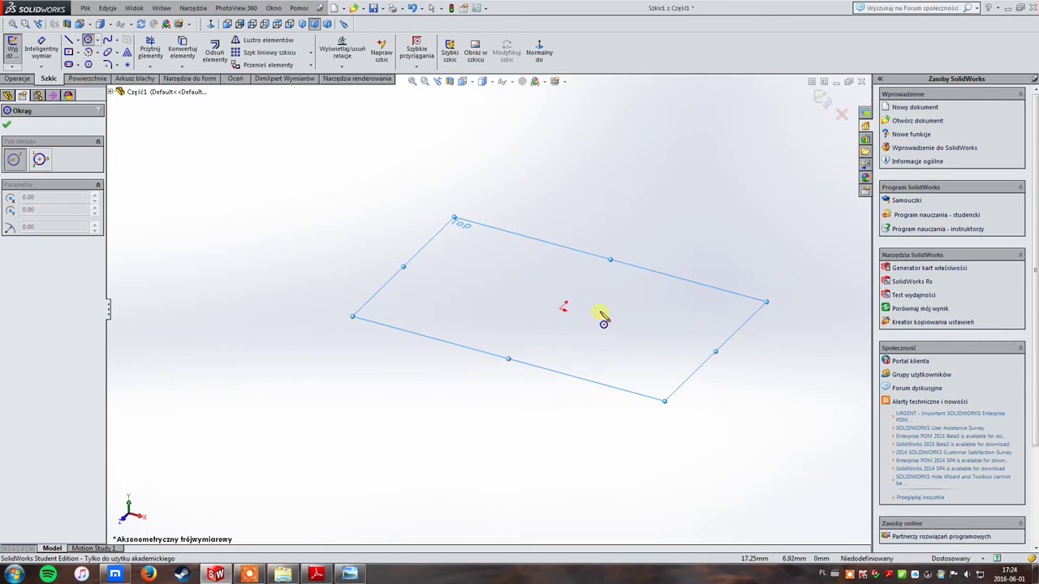
{"action": "left_click", "coordinate": [561, 309]}
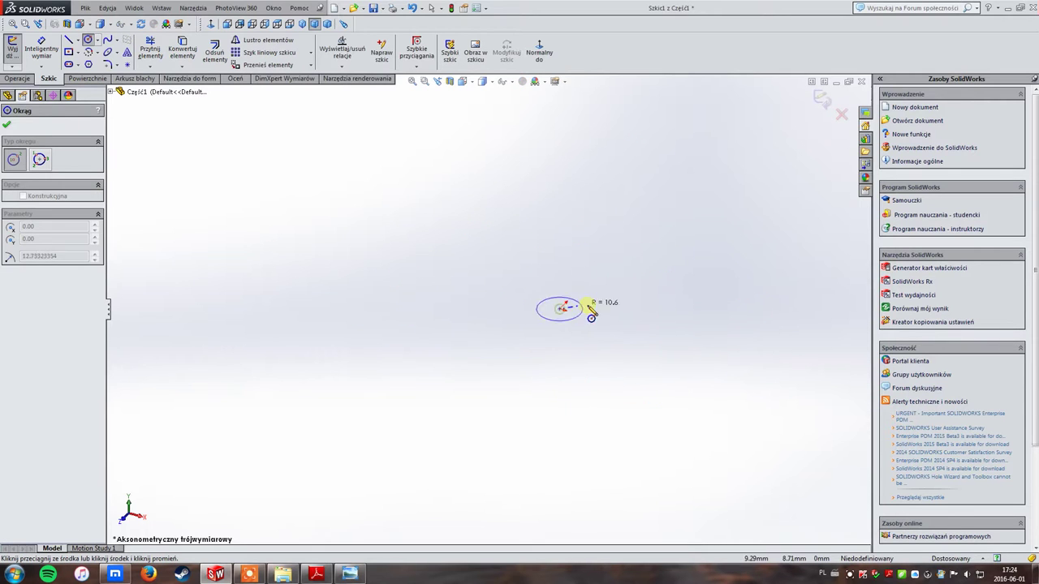
{"action": "left_click", "coordinate": [690, 307]}
Step: Dimension the circle to a 200 mm diameter
{"action": "left_click", "coordinate": [41, 49]}
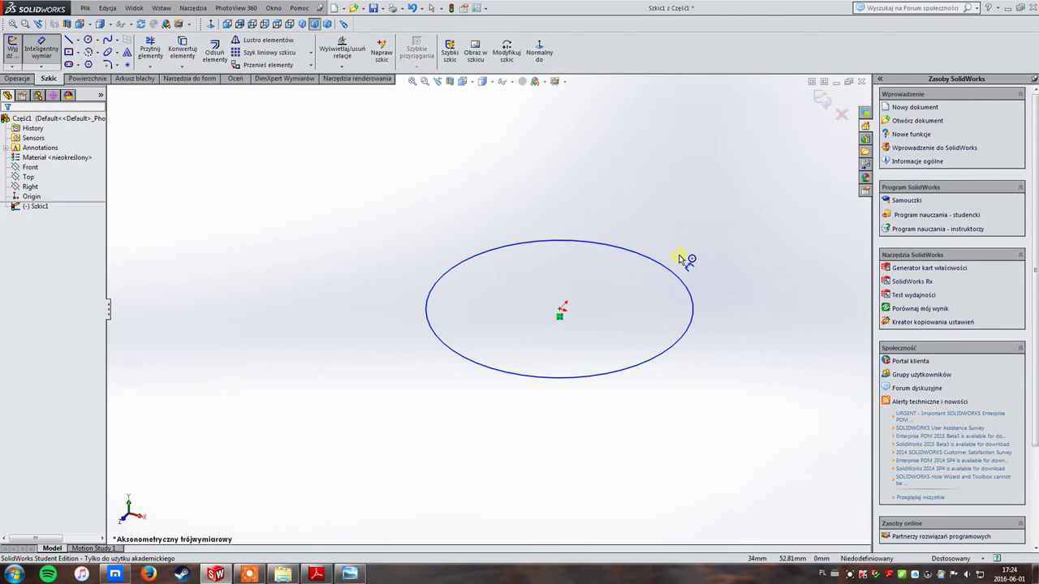
{"action": "left_click", "coordinate": [692, 305]}
{"action": "left_click", "coordinate": [749, 302]}
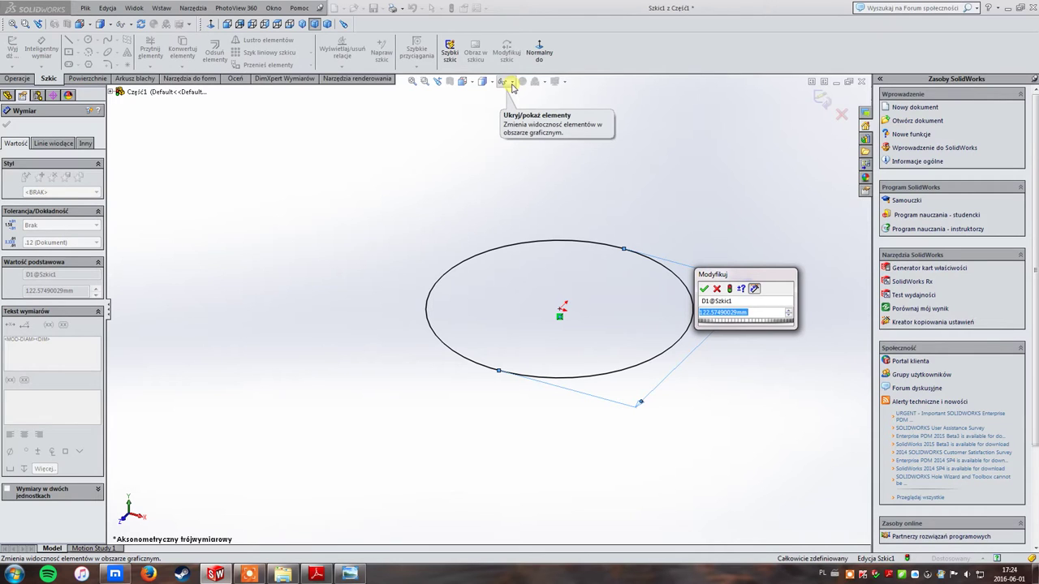
{"action": "type", "text": "20"}
{"action": "key", "text": "Return"}
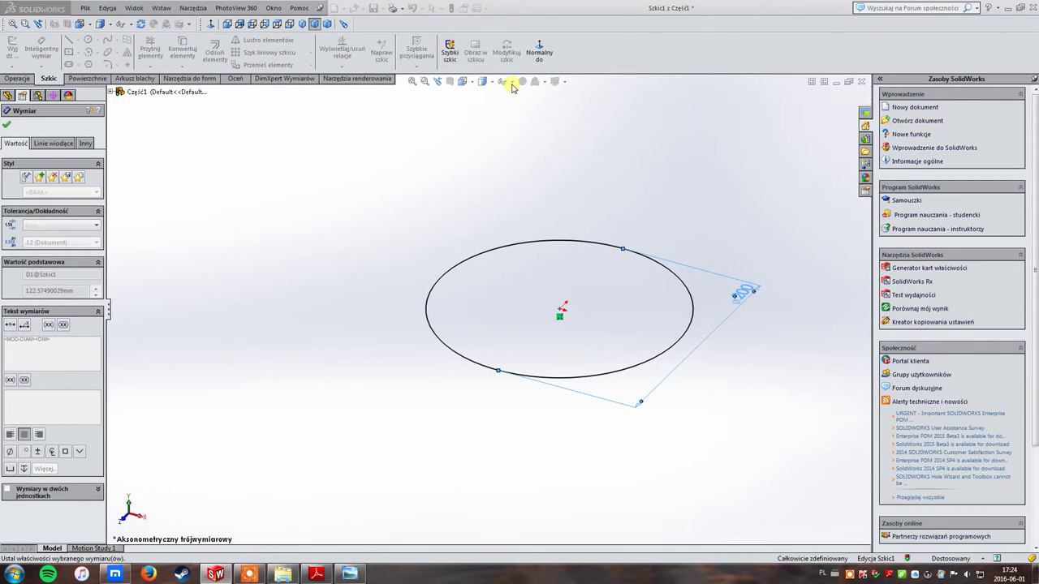
{"action": "left_click", "coordinate": [17, 79]}
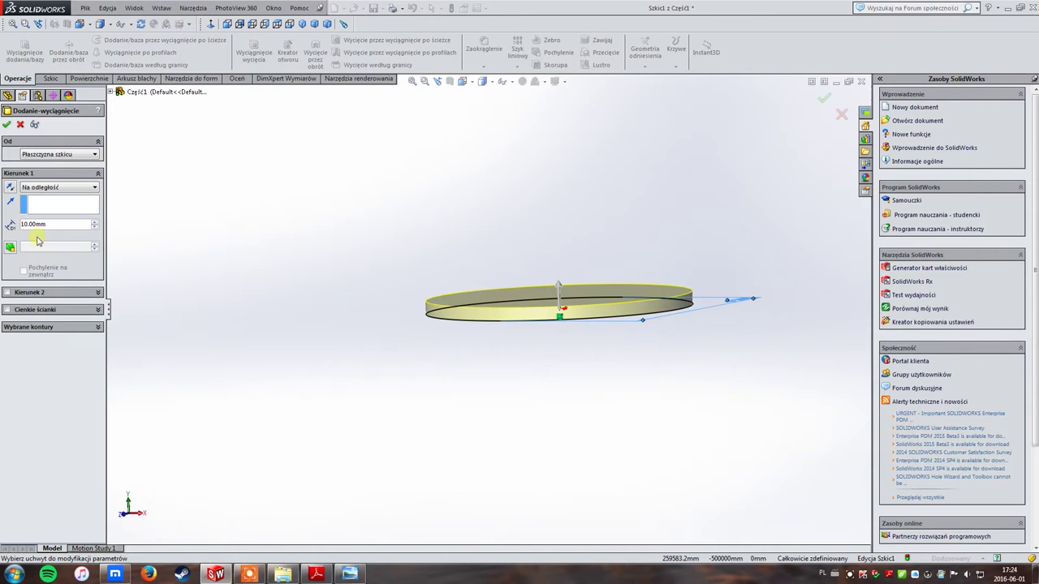
Step: Extrude the 200 mm circle 5 mm deep into the tabletop disc, checking it from several angles
{"action": "type", "text": "5"}
{"action": "key", "text": "Return"}
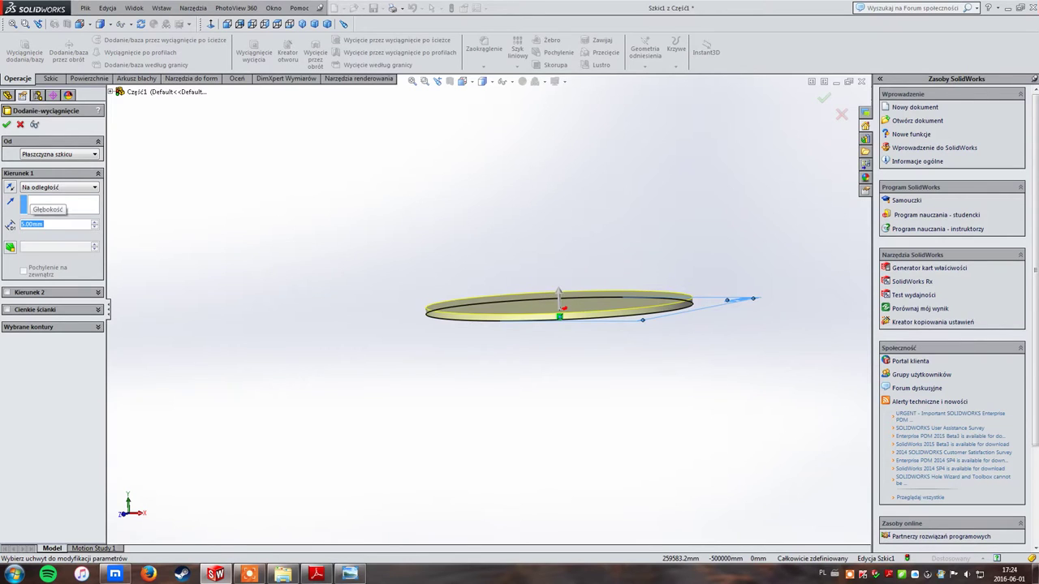
{"action": "middle_click_drag", "start_coordinate": [343, 195], "coordinate": [344, 233]}
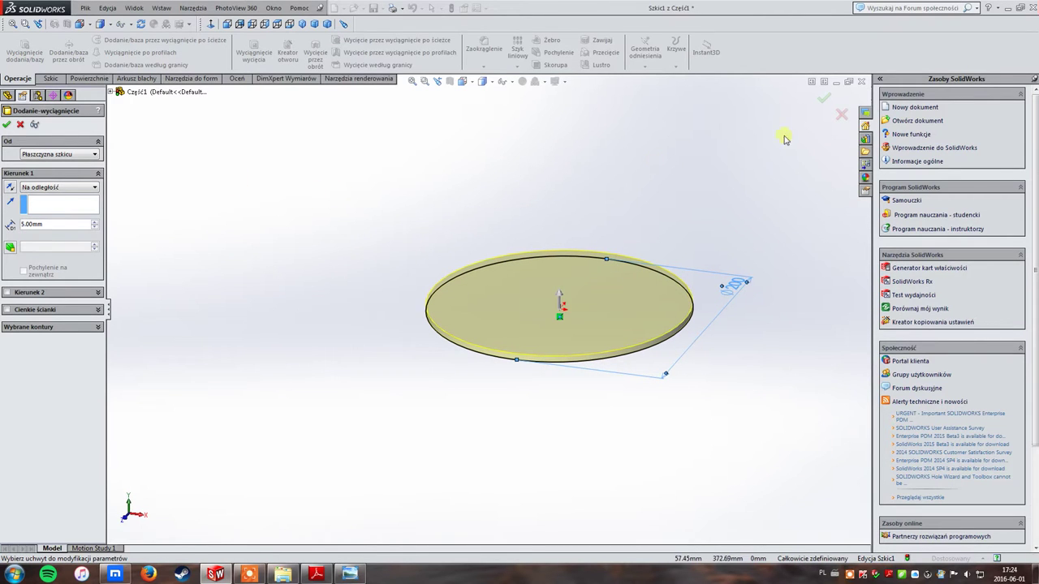
{"action": "middle_click_drag", "start_coordinate": [682, 170], "coordinate": [765, 285]}
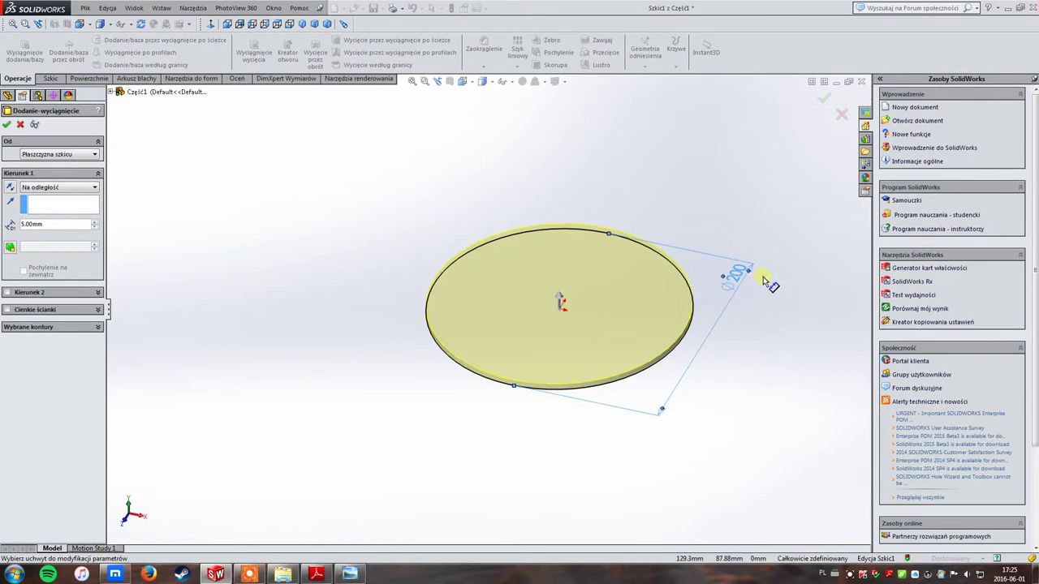
{"action": "mouse_move", "coordinate": [638, 181]}
{"action": "middle_mouse_down"}
{"action": "mouse_move", "coordinate": [646, 230]}
{"action": "mouse_move", "coordinate": [661, 216]}
{"action": "mouse_move", "coordinate": [657, 197]}
{"action": "middle_mouse_up"}
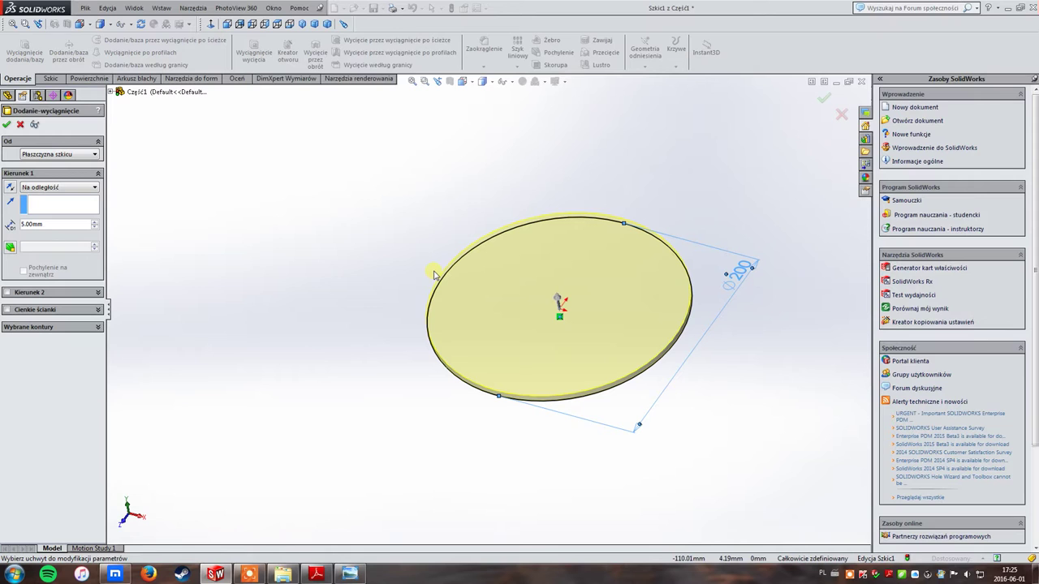
{"action": "left_click", "coordinate": [823, 97]}
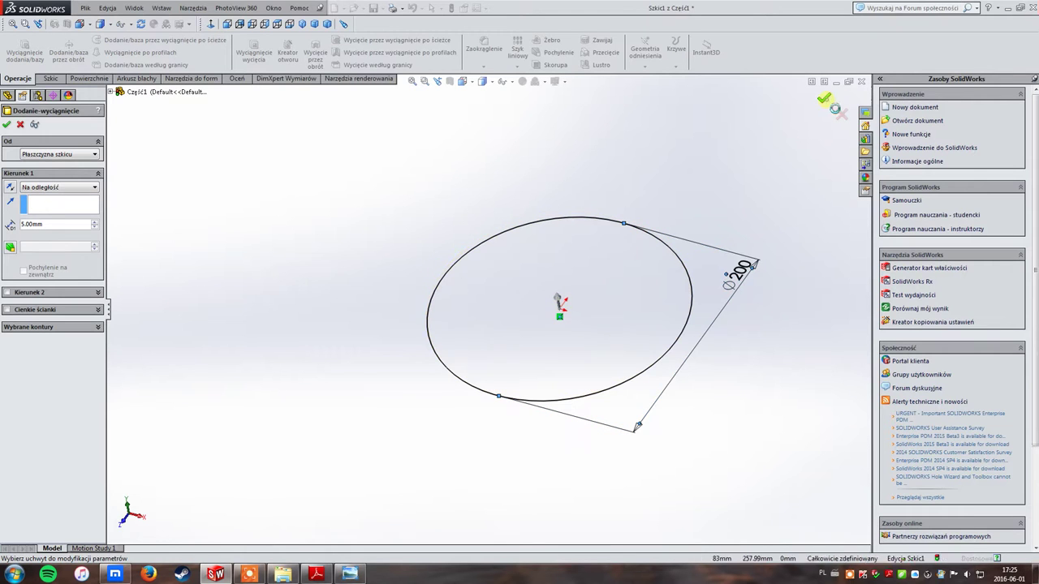
{"action": "mouse_move", "coordinate": [554, 303]}
{"action": "middle_mouse_down"}
{"action": "mouse_move", "coordinate": [601, 206]}
{"action": "mouse_move", "coordinate": [593, 243]}
{"action": "mouse_move", "coordinate": [489, 243]}
{"action": "mouse_move", "coordinate": [357, 208]}
{"action": "mouse_move", "coordinate": [424, 204]}
{"action": "middle_mouse_up"}
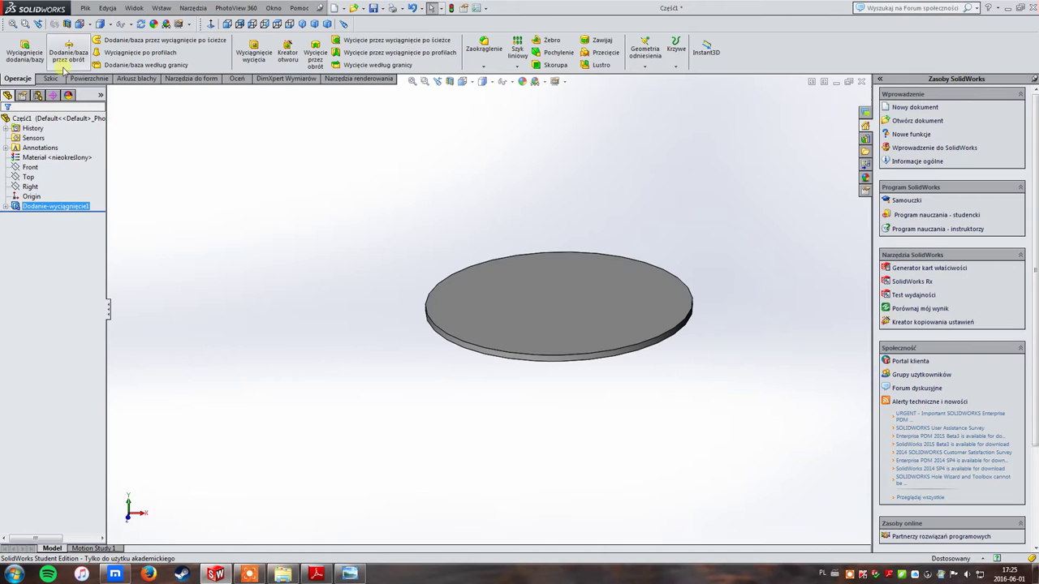
Step: Select the Right plane, view it normal, and open the item visibility options
{"action": "left_click", "coordinate": [31, 186]}
{"action": "key", "text": "ctrl+8"}
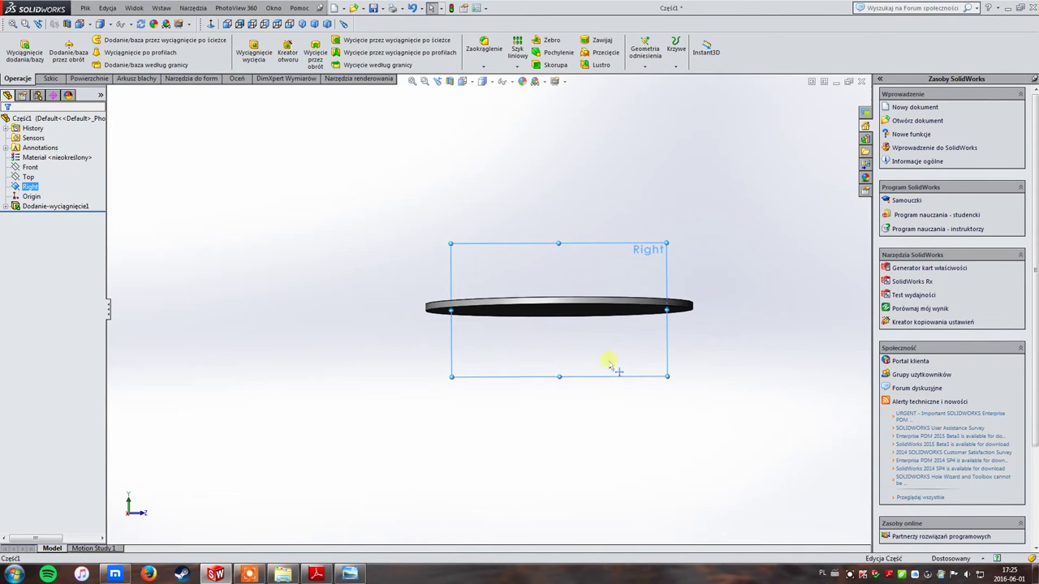
{"action": "middle_click_drag", "start_coordinate": [560, 377], "coordinate": [288, 172]}
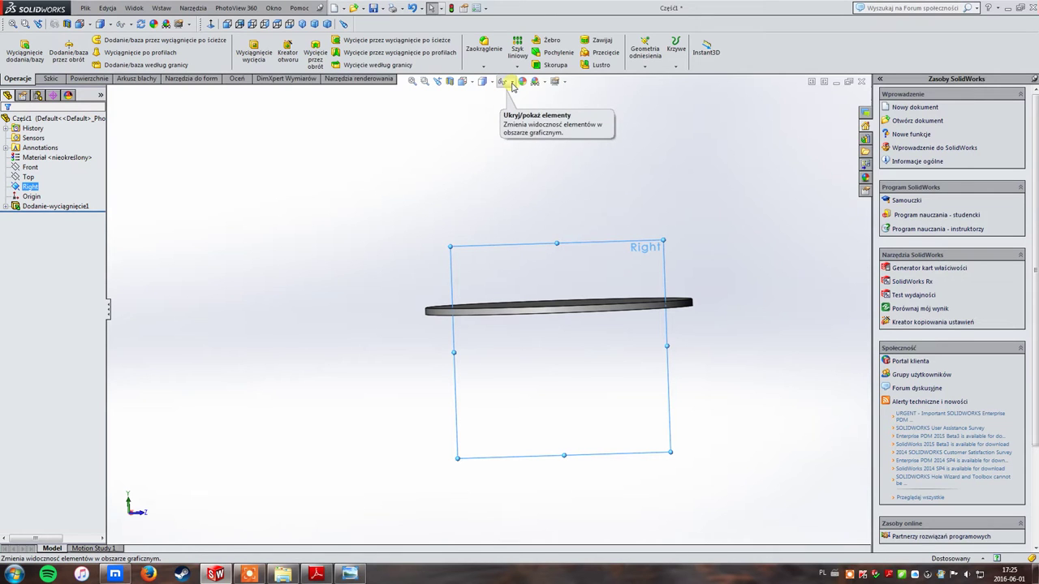
{"action": "left_click", "coordinate": [512, 82]}
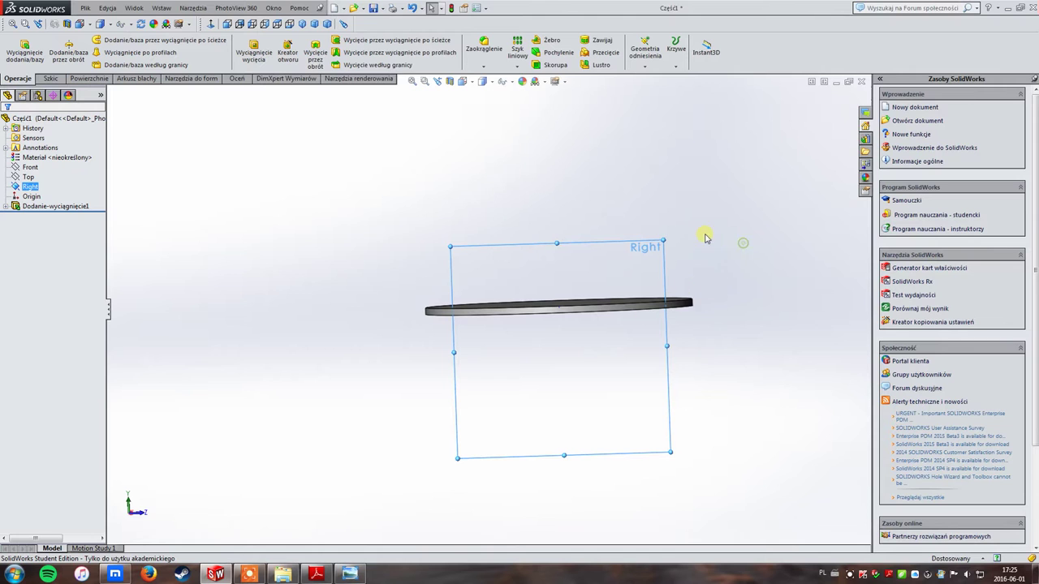
Step: Orbit around the disc, then bring up the sketch tools facing the Right plane
{"action": "middle_click_drag", "start_coordinate": [737, 238], "coordinate": [661, 313]}
{"action": "scroll", "coordinate": [557, 297], "scroll_direction": "down", "scroll_amount": 3}
{"action": "scroll", "coordinate": [536, 339], "scroll_direction": "down", "scroll_amount": 4}
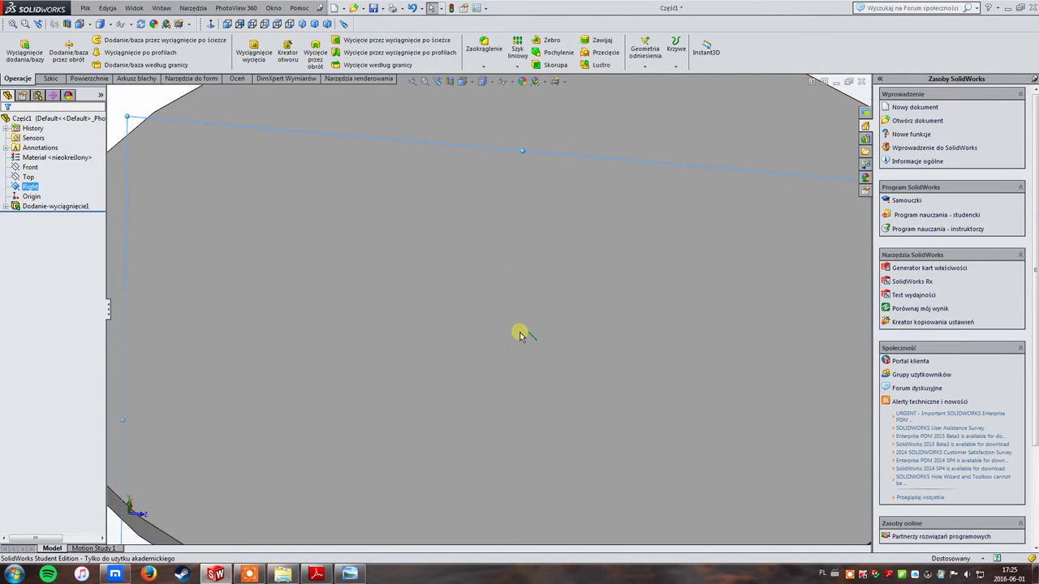
{"action": "scroll", "coordinate": [536, 339], "scroll_direction": "up", "scroll_amount": 5}
{"action": "middle_click_drag", "start_coordinate": [538, 320], "coordinate": [563, 234]}
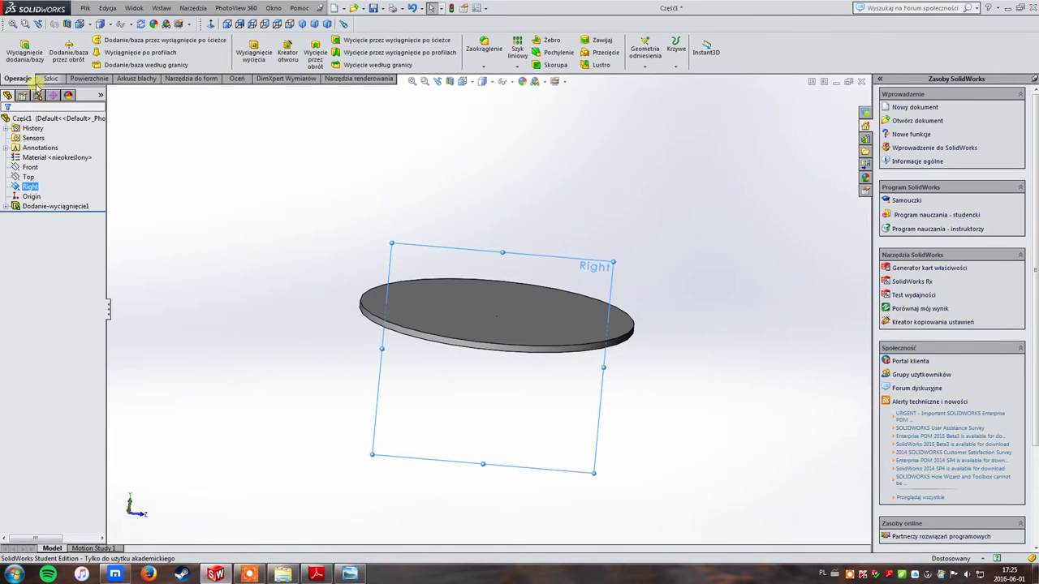
{"action": "left_click", "coordinate": [49, 79]}
{"action": "left_click", "coordinate": [539, 51]}
Step: Flip the view and draw a vertical leg line downward beneath the disc
{"action": "left_click", "coordinate": [549, 54]}
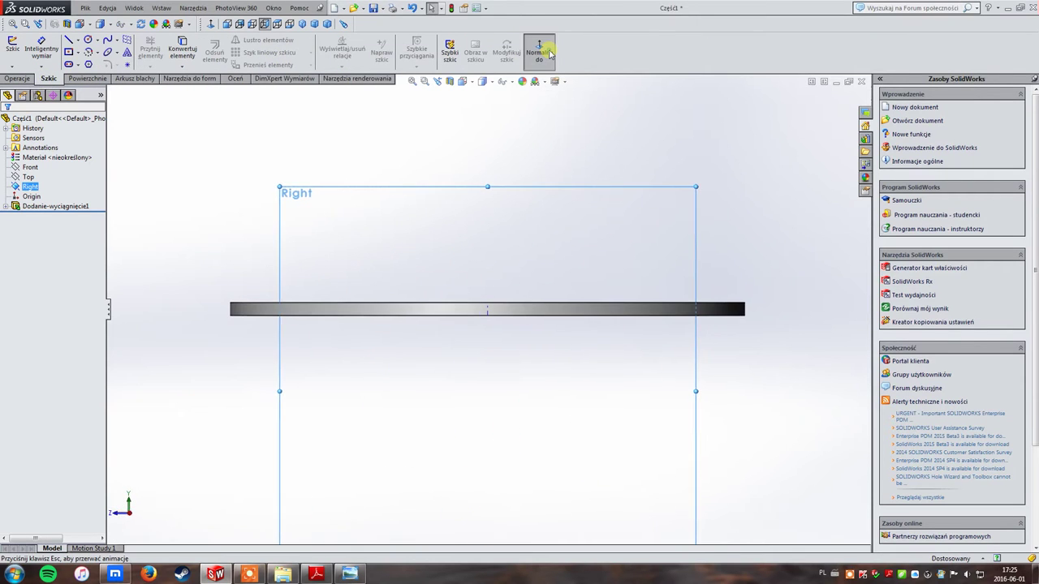
{"action": "left_click", "coordinate": [69, 41]}
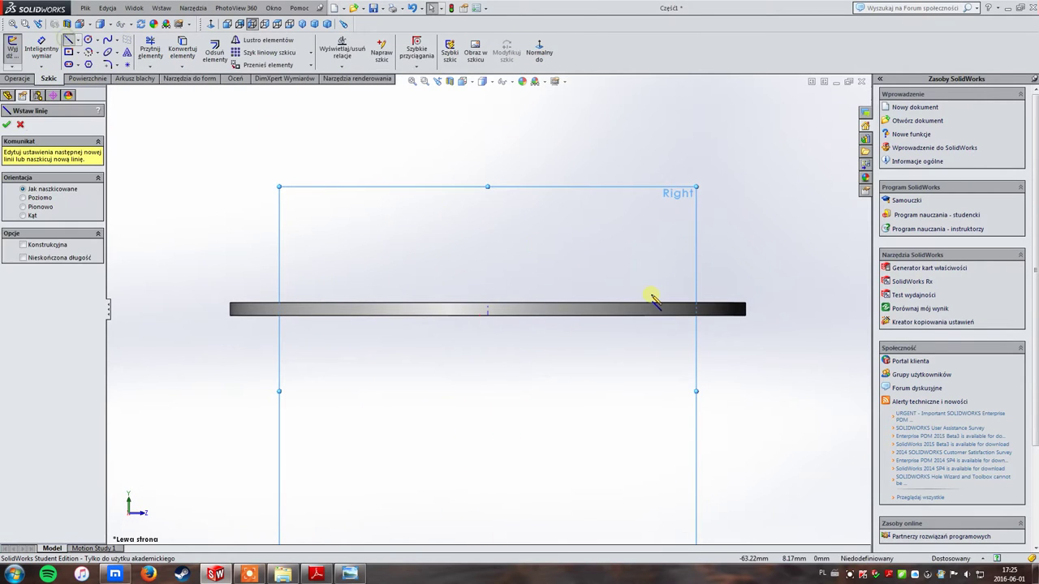
{"action": "scroll", "coordinate": [650, 349], "scroll_direction": "up", "scroll_amount": 1}
{"action": "scroll", "coordinate": [633, 357], "scroll_direction": "up", "scroll_amount": 3}
{"action": "scroll", "coordinate": [622, 364], "scroll_direction": "down", "scroll_amount": 5}
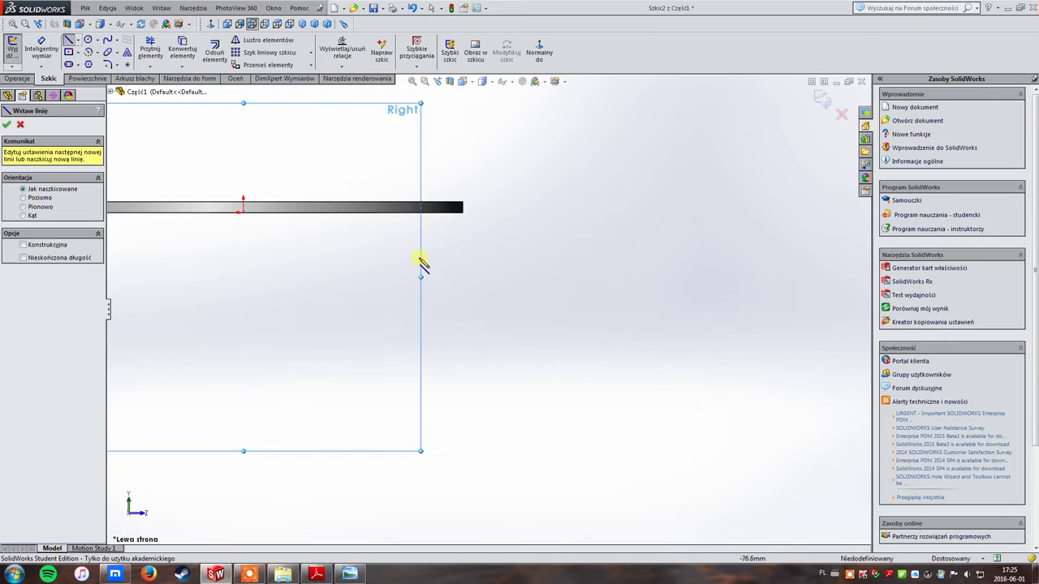
{"action": "left_click", "coordinate": [382, 213]}
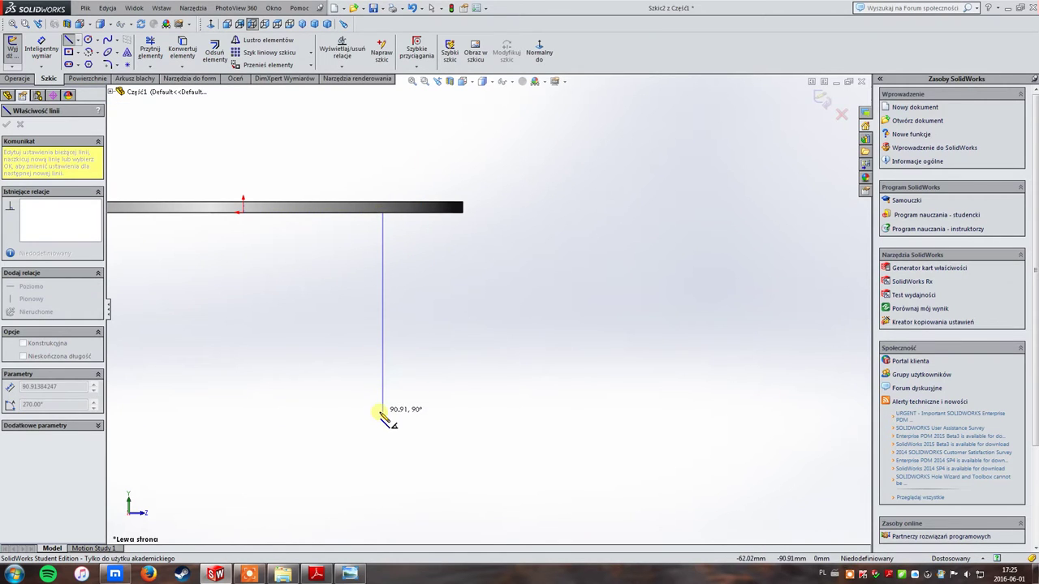
{"action": "left_click", "coordinate": [382, 405]}
{"action": "scroll", "coordinate": [378, 412], "scroll_direction": "up", "scroll_amount": 2}
{"action": "scroll", "coordinate": [427, 377], "scroll_direction": "down", "scroll_amount": 2}
Step: Add a short bottom segment and a slanted line up to the tabletop, closing the leg sketch
{"action": "key", "text": "a"}
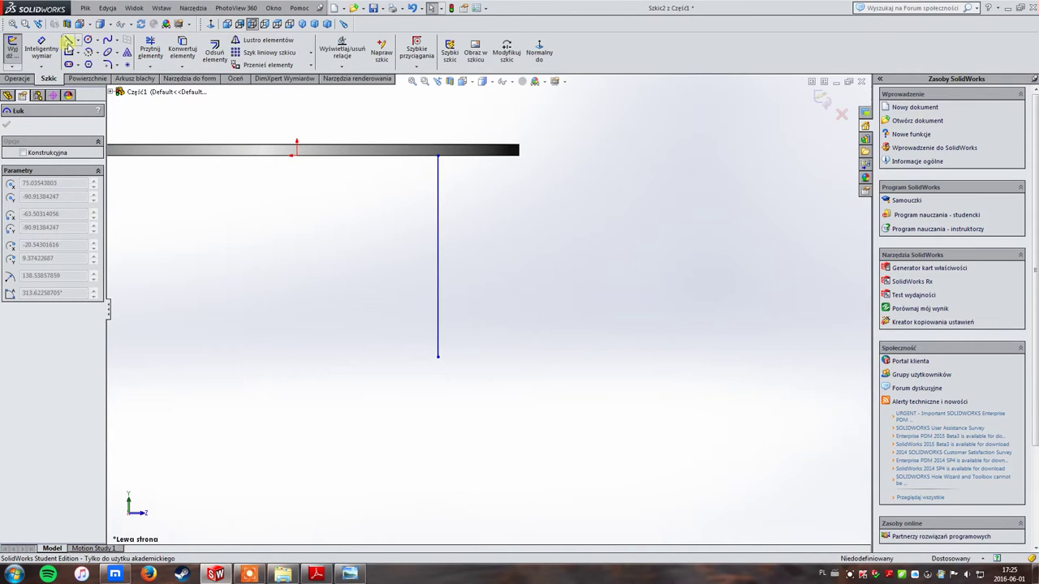
{"action": "left_click", "coordinate": [68, 41]}
{"action": "left_click", "coordinate": [438, 356]}
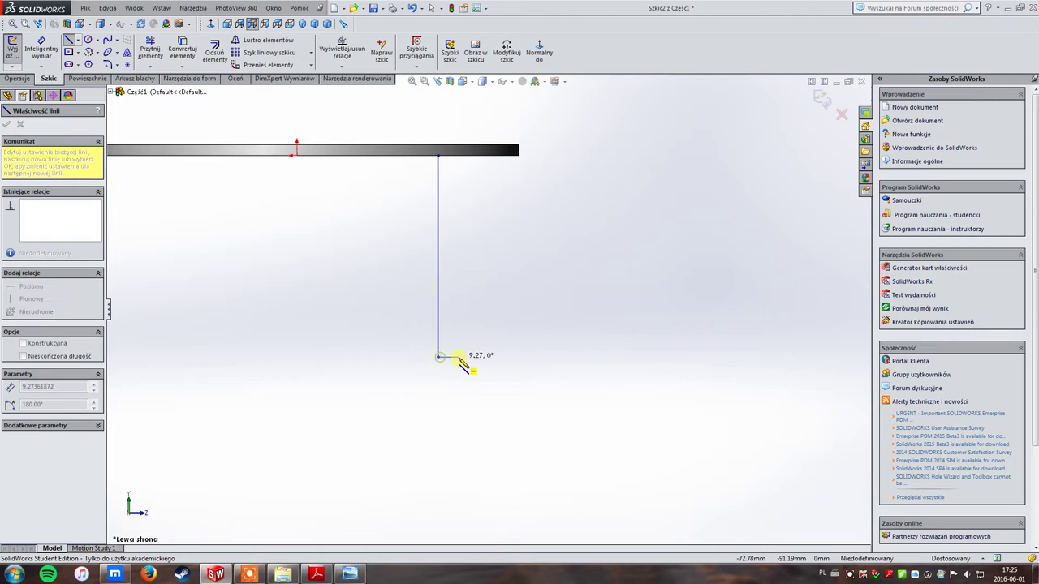
{"action": "left_click", "coordinate": [457, 357]}
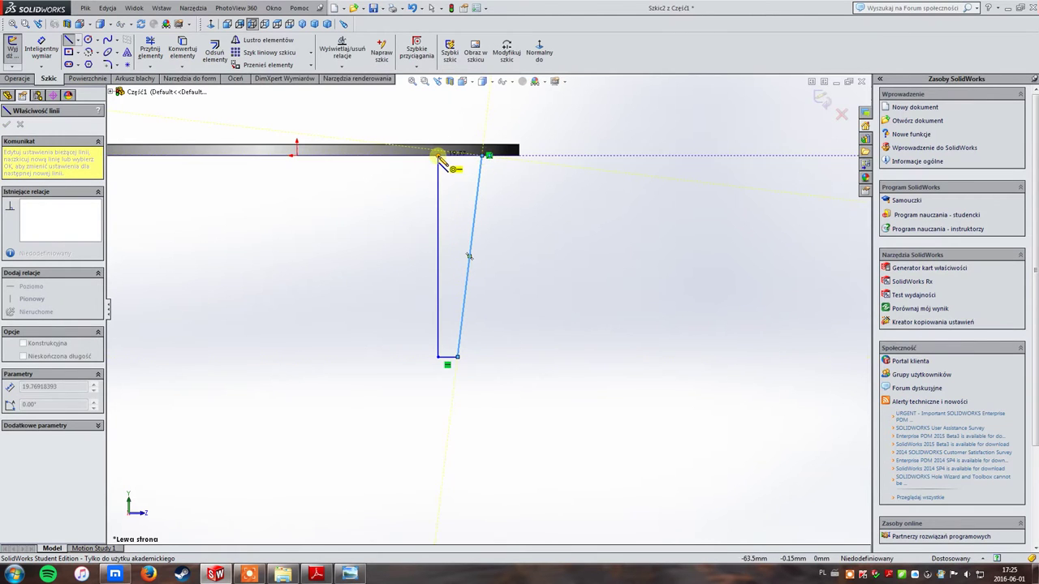
{"action": "left_click", "coordinate": [479, 156]}
{"action": "scroll", "coordinate": [496, 275], "scroll_direction": "up", "scroll_amount": 3}
{"action": "scroll", "coordinate": [492, 276], "scroll_direction": "down", "scroll_amount": 2}
{"action": "scroll", "coordinate": [488, 286], "scroll_direction": "down", "scroll_amount": 2}
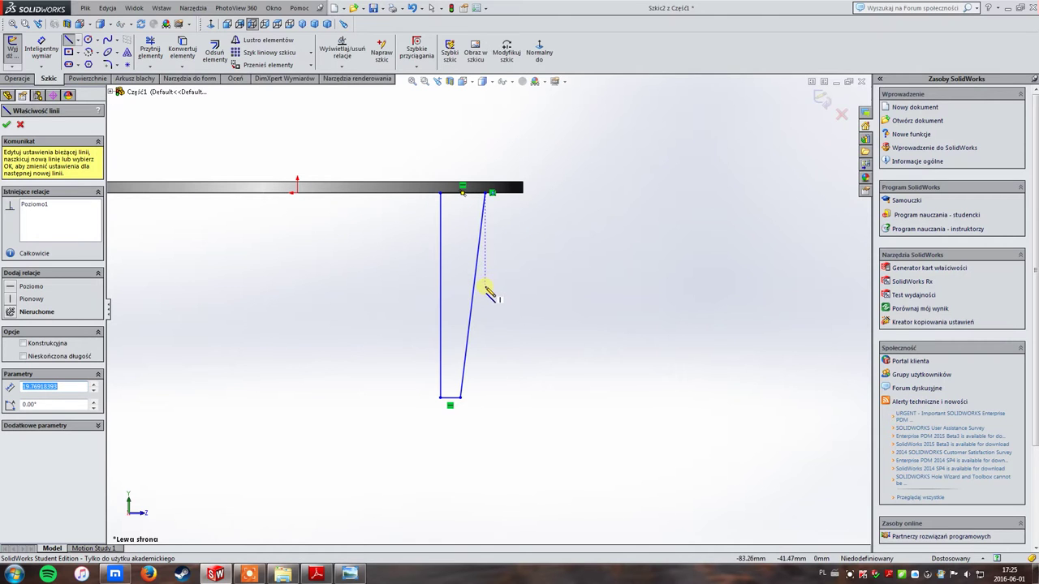
{"action": "left_click", "coordinate": [822, 98]}
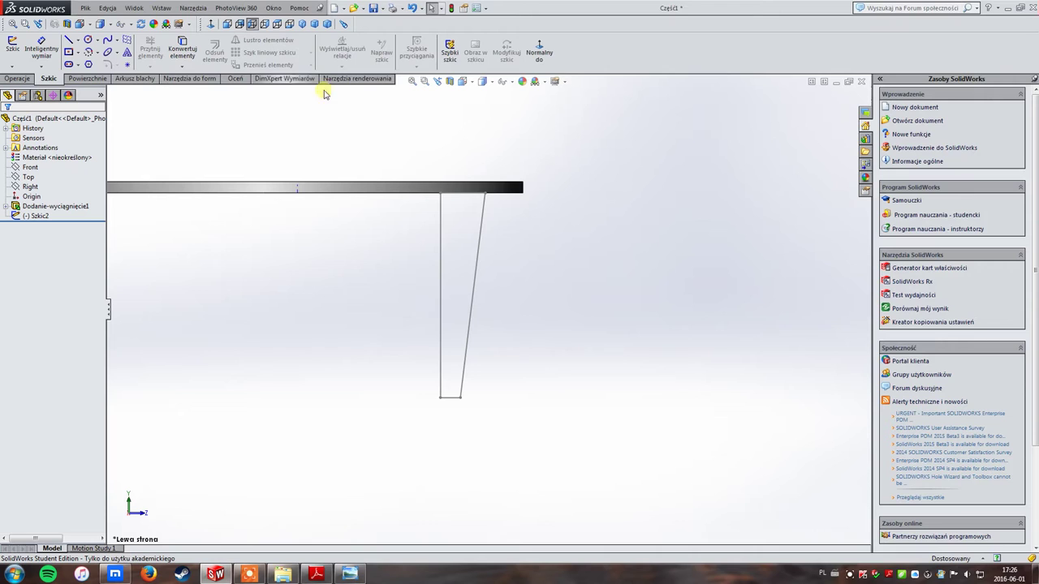
Step: Start an extrusion using the leg sketch as the profile
{"action": "left_click", "coordinate": [29, 79]}
{"action": "left_click", "coordinate": [24, 49]}
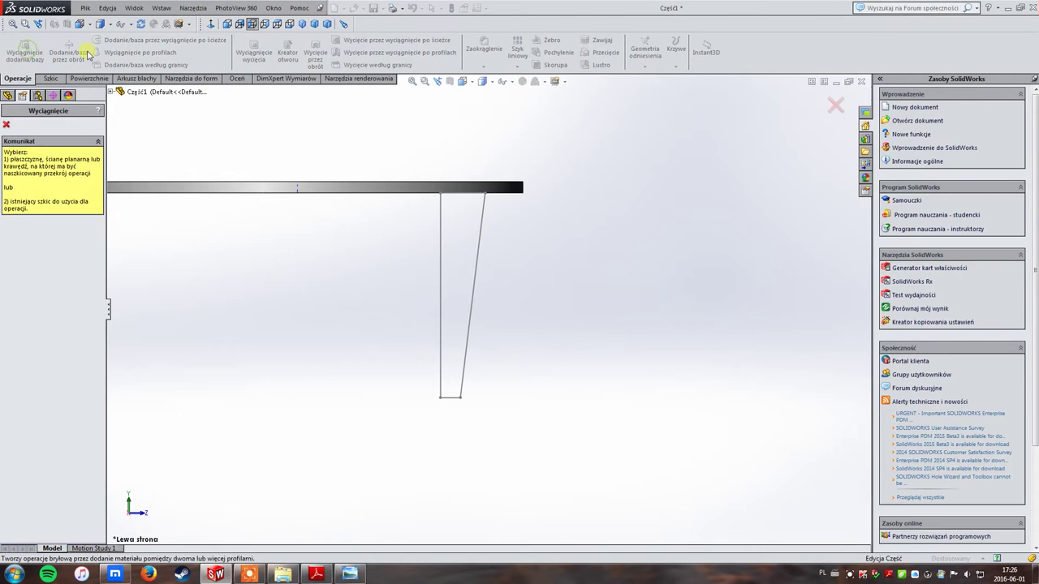
{"action": "left_click", "coordinate": [442, 225]}
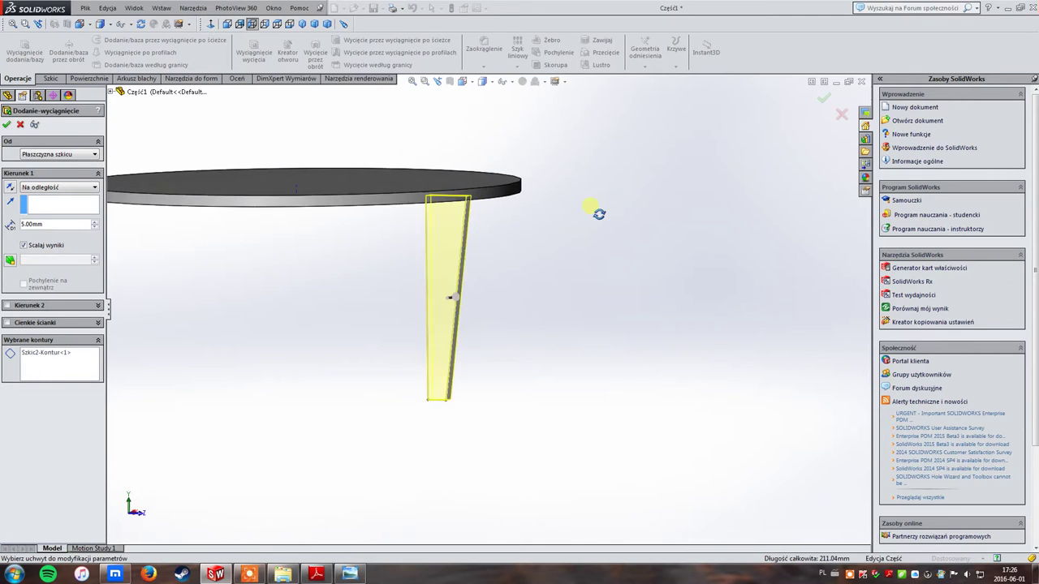
{"action": "middle_click_drag", "start_coordinate": [504, 225], "coordinate": [515, 220]}
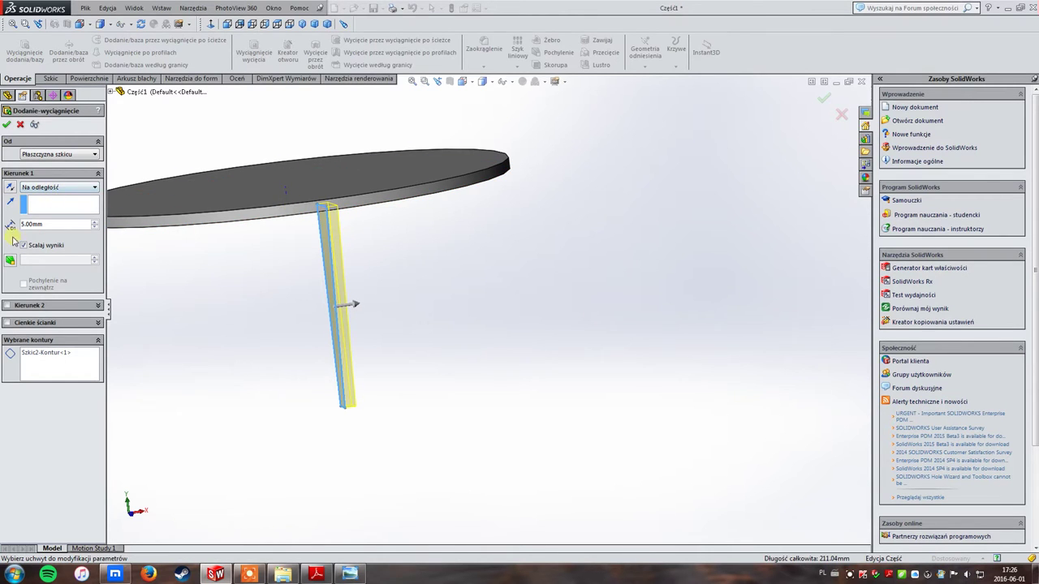
Step: Extrude the leg Mid Plane at 6 mm thickness and accept it
{"action": "left_click", "coordinate": [8, 306]}
{"action": "left_click", "coordinate": [6, 307]}
{"action": "left_click", "coordinate": [46, 191]}
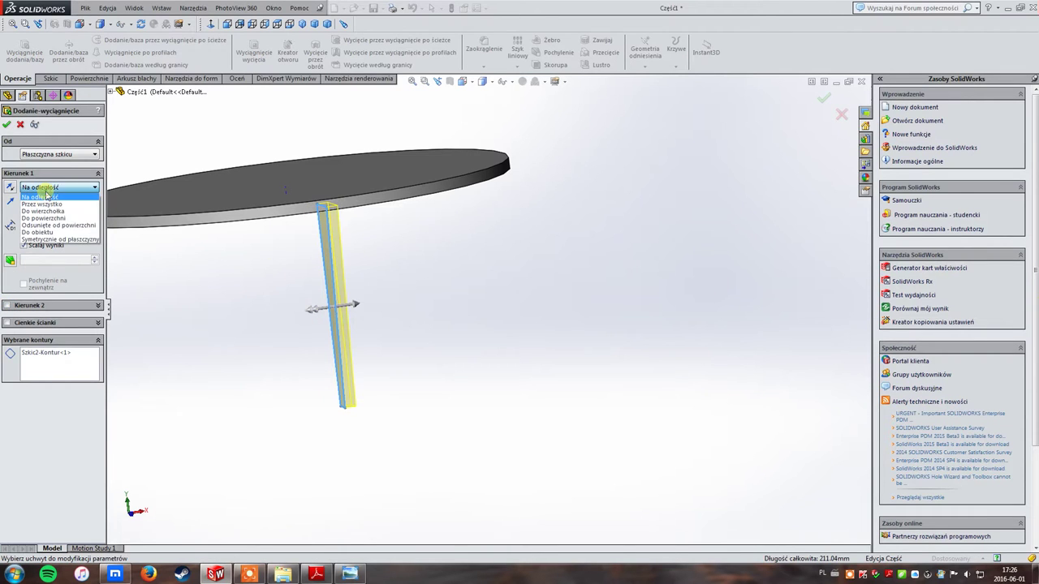
{"action": "left_click", "coordinate": [61, 239]}
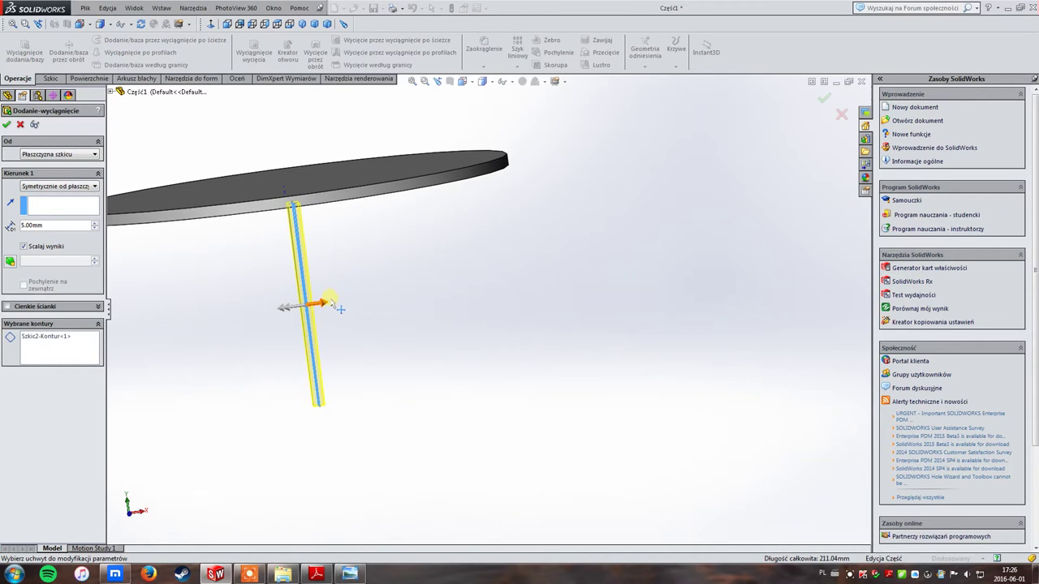
{"action": "left_click_drag", "start_coordinate": [332, 303], "coordinate": [325, 312]}
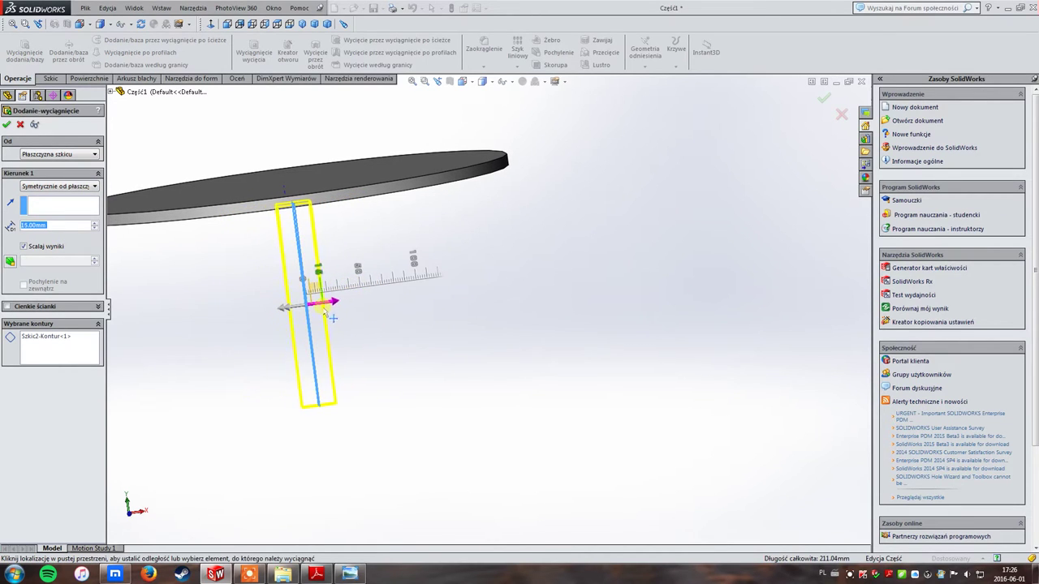
{"action": "left_click_drag", "start_coordinate": [332, 318], "coordinate": [325, 307]}
{"action": "mouse_move", "coordinate": [404, 317]}
{"action": "middle_mouse_down"}
{"action": "mouse_move", "coordinate": [549, 295]}
{"action": "mouse_move", "coordinate": [499, 301]}
{"action": "middle_mouse_up"}
{"action": "left_click", "coordinate": [820, 99]}
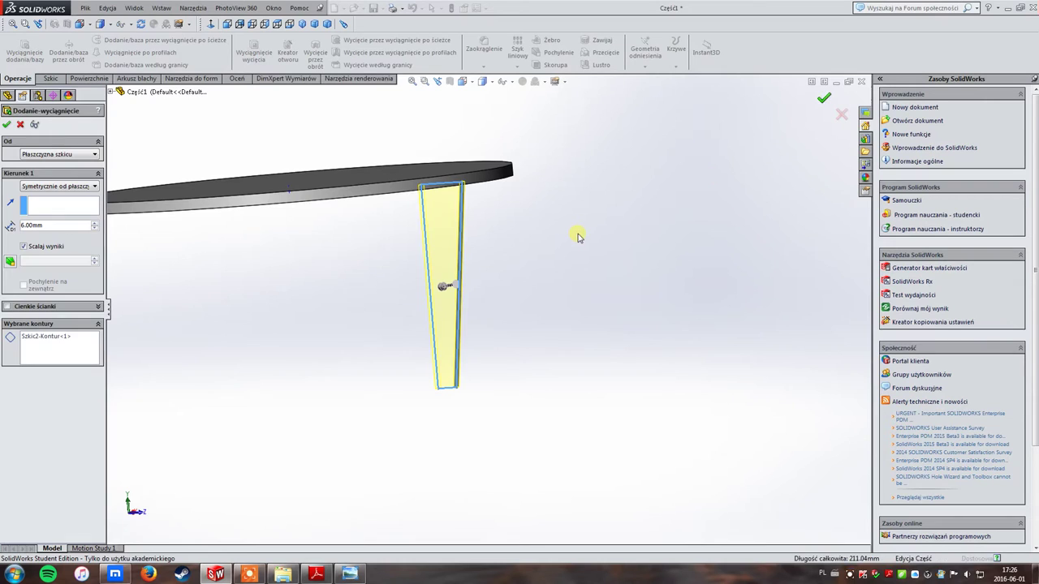
{"action": "mouse_move", "coordinate": [563, 239]}
{"action": "middle_mouse_down"}
{"action": "mouse_move", "coordinate": [498, 258]}
{"action": "mouse_move", "coordinate": [612, 248]}
{"action": "middle_mouse_up"}
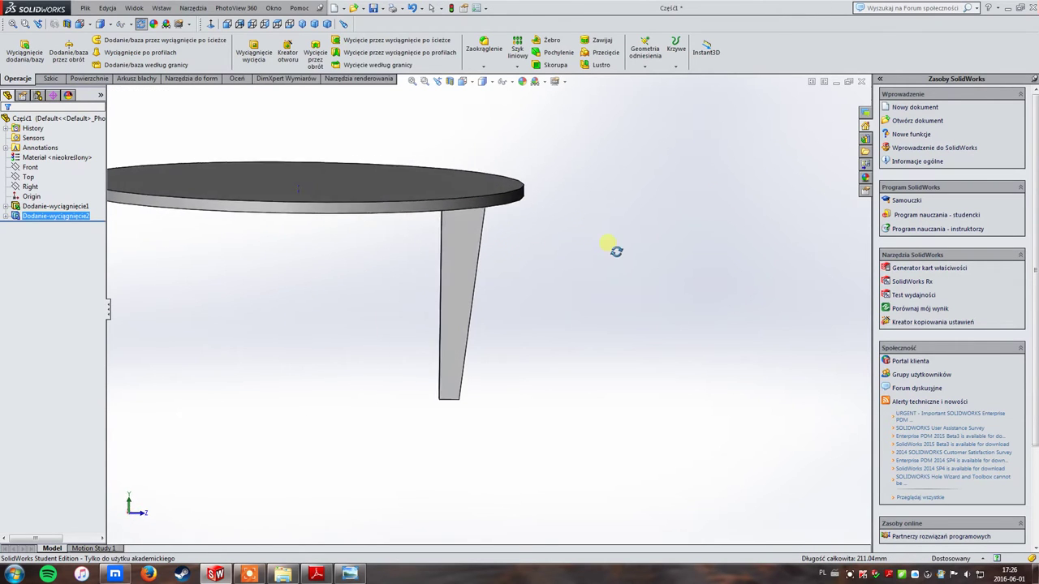
Step: Draw a corner rectangle on the Right plane extending left from the leg's foot
{"action": "left_click", "coordinate": [30, 187]}
{"action": "left_click", "coordinate": [50, 78]}
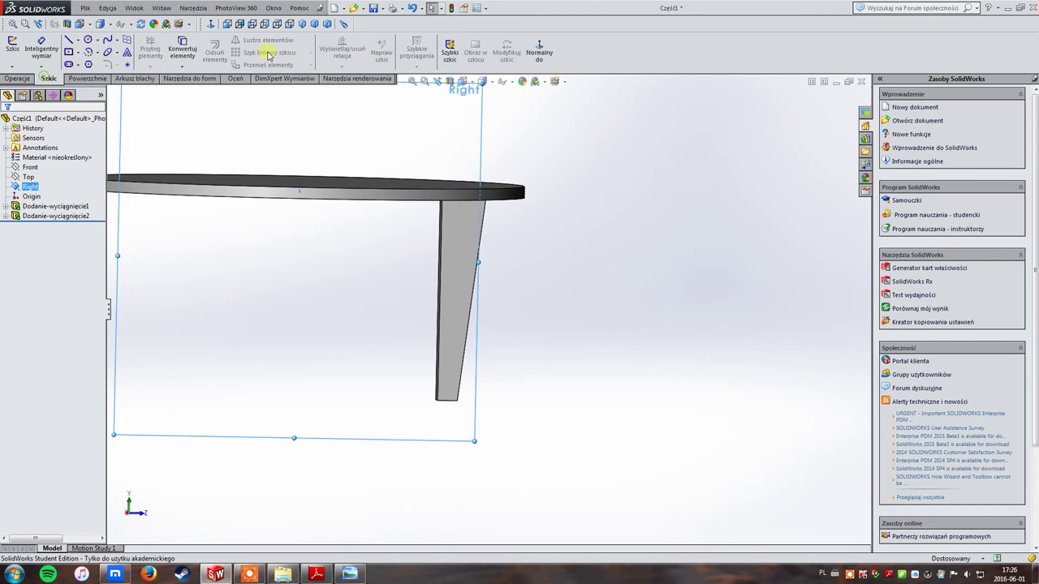
{"action": "left_click", "coordinate": [539, 49]}
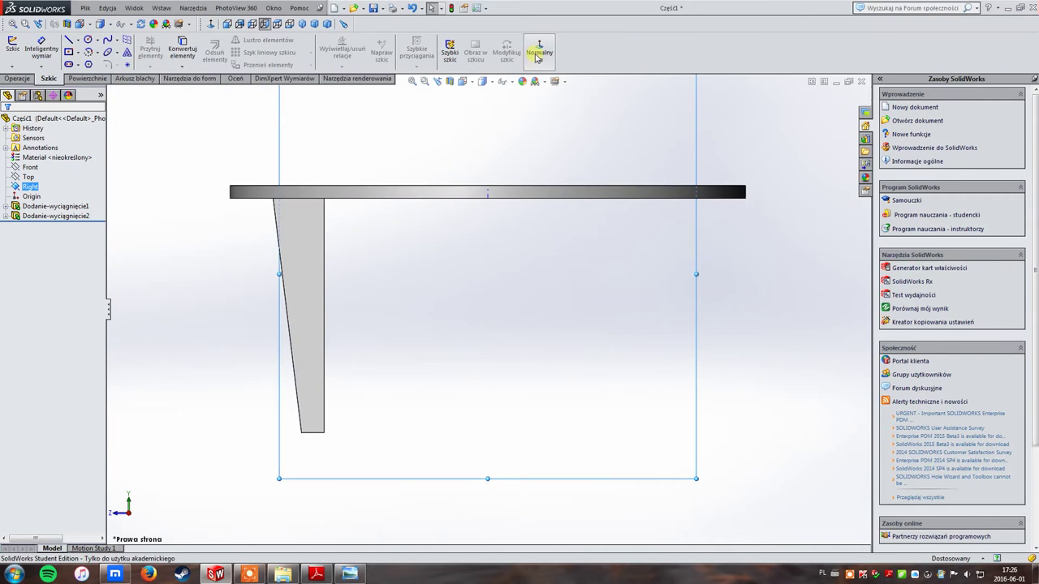
{"action": "left_click", "coordinate": [539, 48]}
{"action": "left_click", "coordinate": [69, 51]}
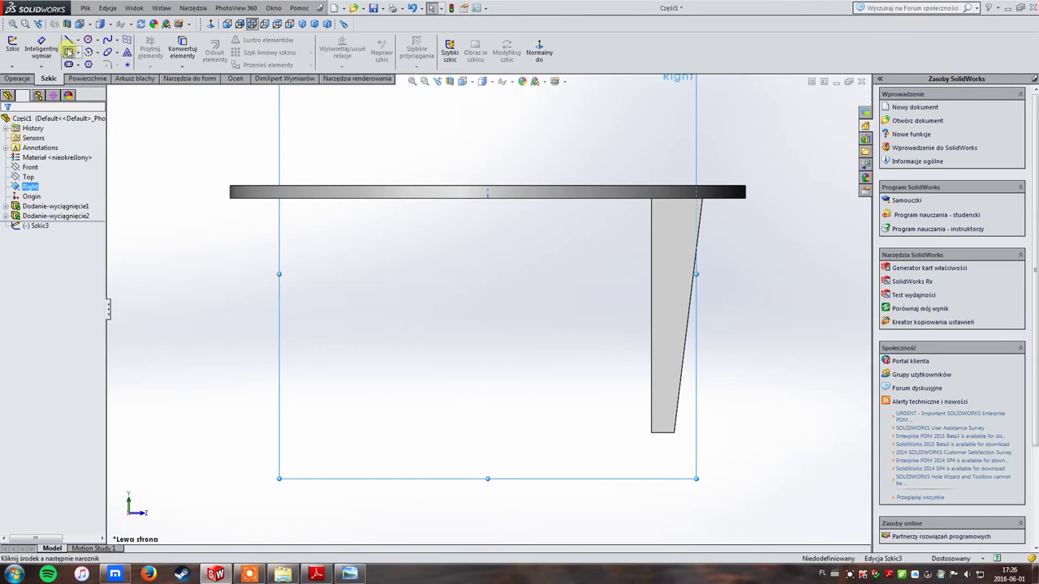
{"action": "left_click", "coordinate": [13, 160]}
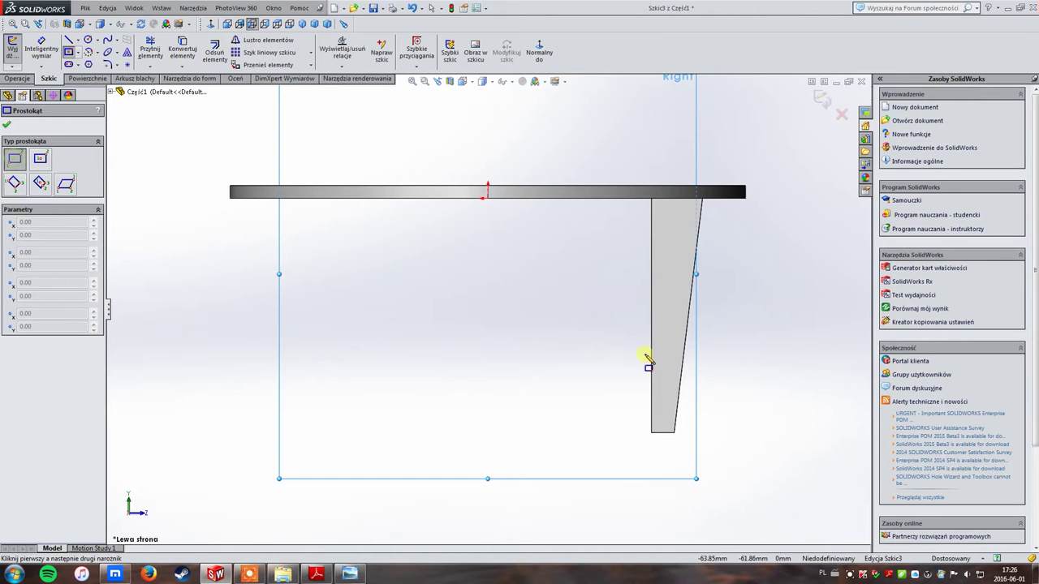
{"action": "left_click", "coordinate": [652, 431]}
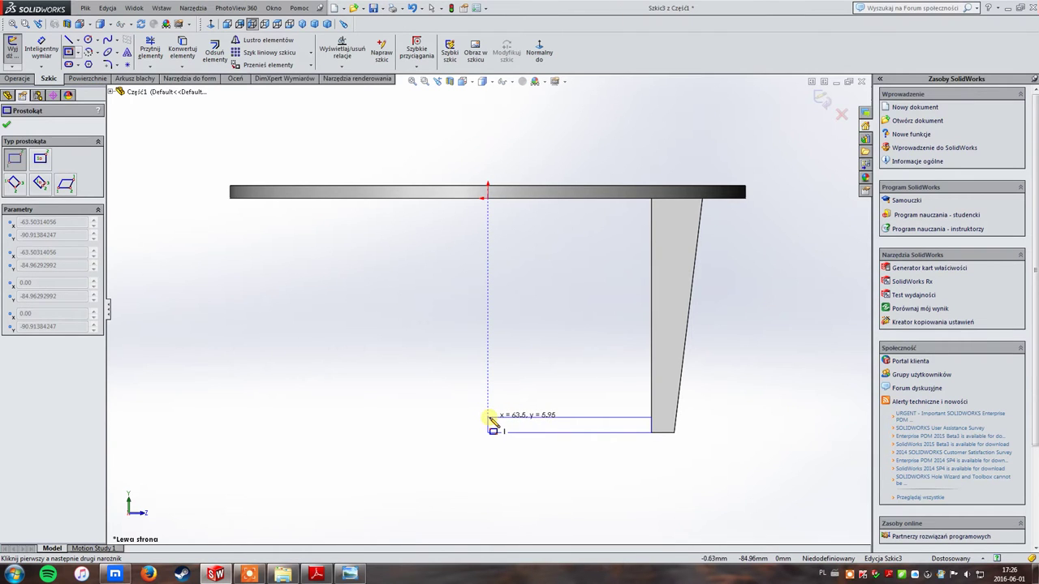
{"action": "left_click", "coordinate": [489, 419]}
Step: Dimension the rectangle height to 8 mm, correcting it from 6 mm, and exit the sketch
{"action": "key", "text": "d"}
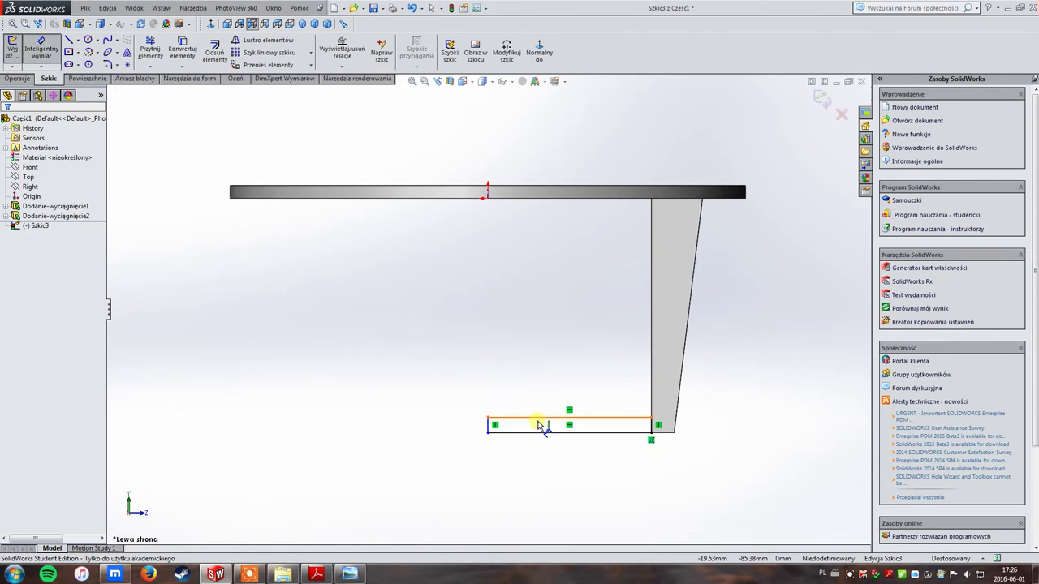
{"action": "left_click", "coordinate": [489, 427]}
{"action": "left_click", "coordinate": [430, 424]}
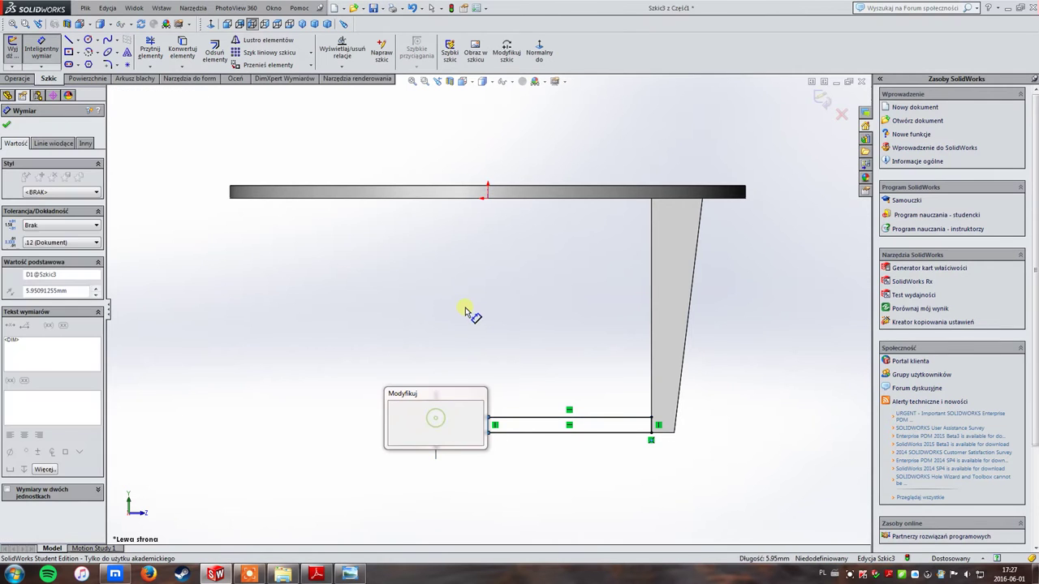
{"action": "type", "text": "6"}
{"action": "key", "text": "Return"}
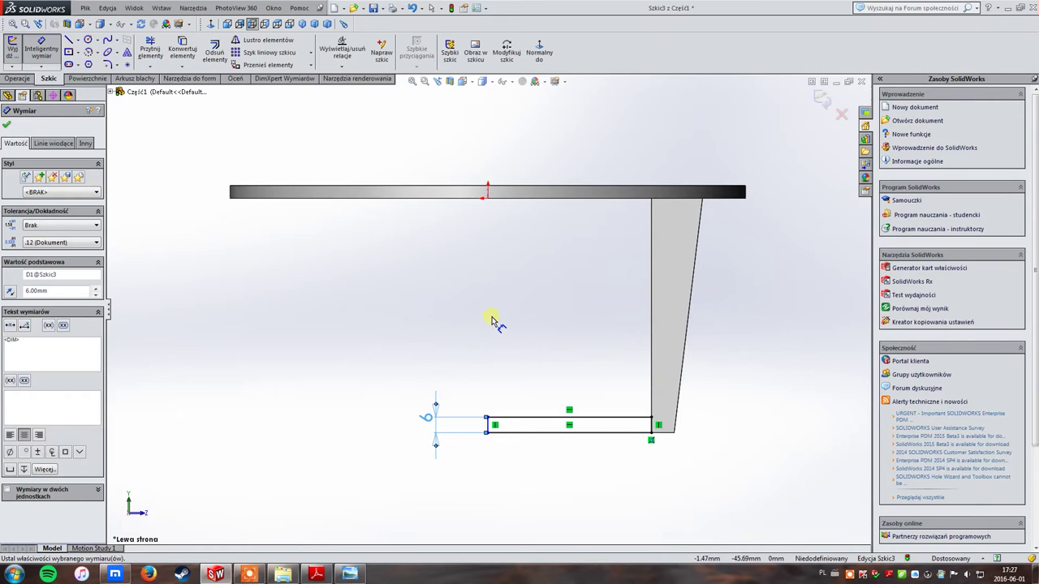
{"action": "double_click", "coordinate": [435, 422]}
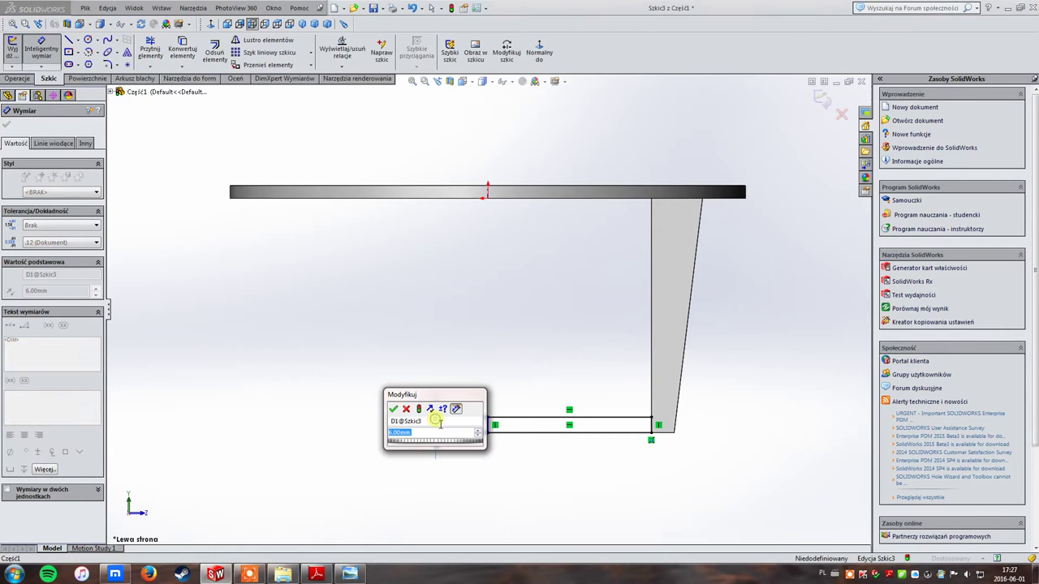
{"action": "type", "text": "8"}
{"action": "key", "text": "Return"}
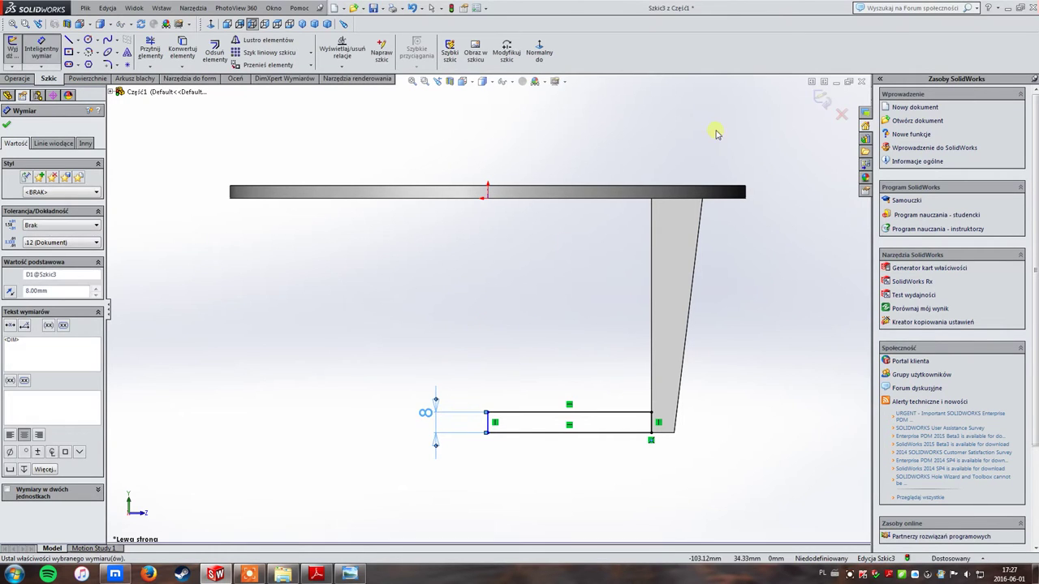
{"action": "left_click", "coordinate": [822, 99]}
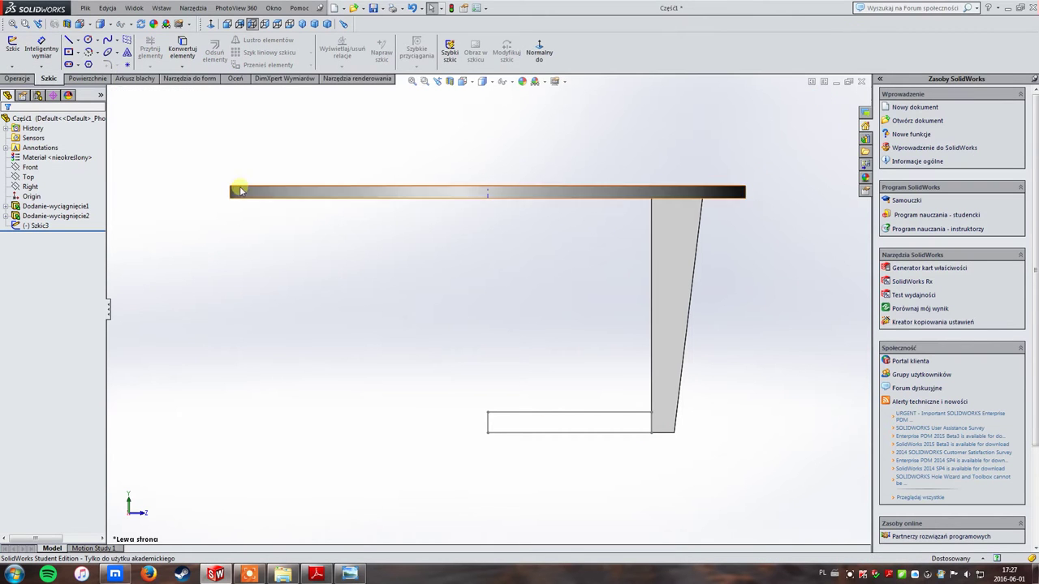
{"action": "left_click", "coordinate": [17, 78]}
{"action": "left_click", "coordinate": [24, 52]}
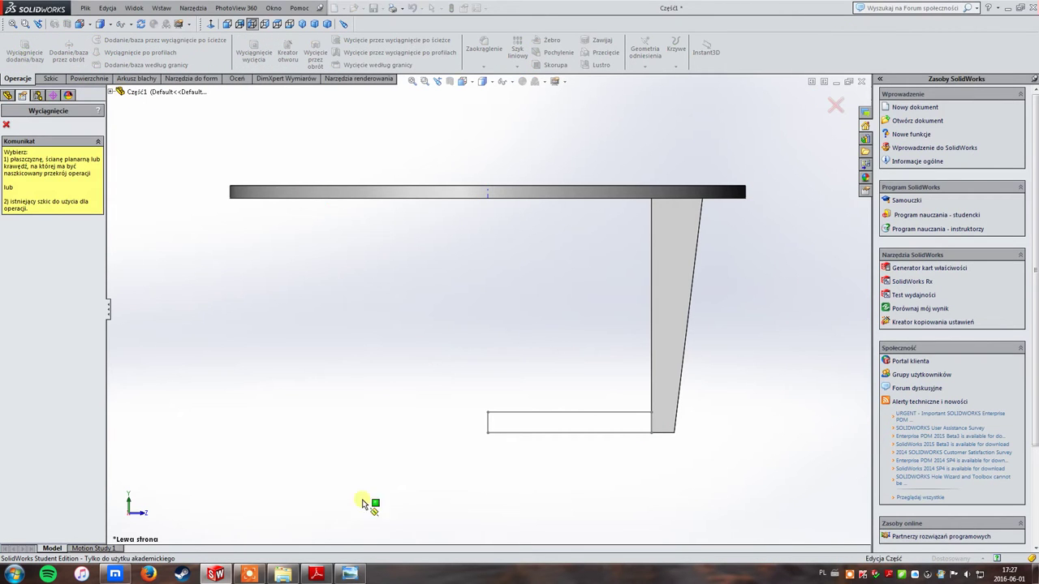
{"action": "left_click", "coordinate": [376, 555]}
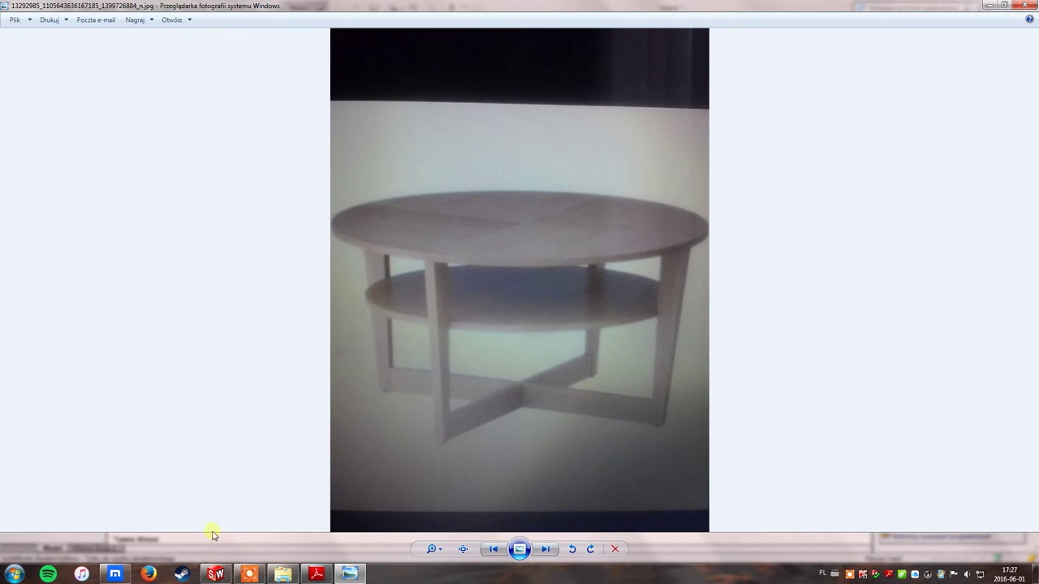
{"action": "left_click", "coordinate": [215, 573]}
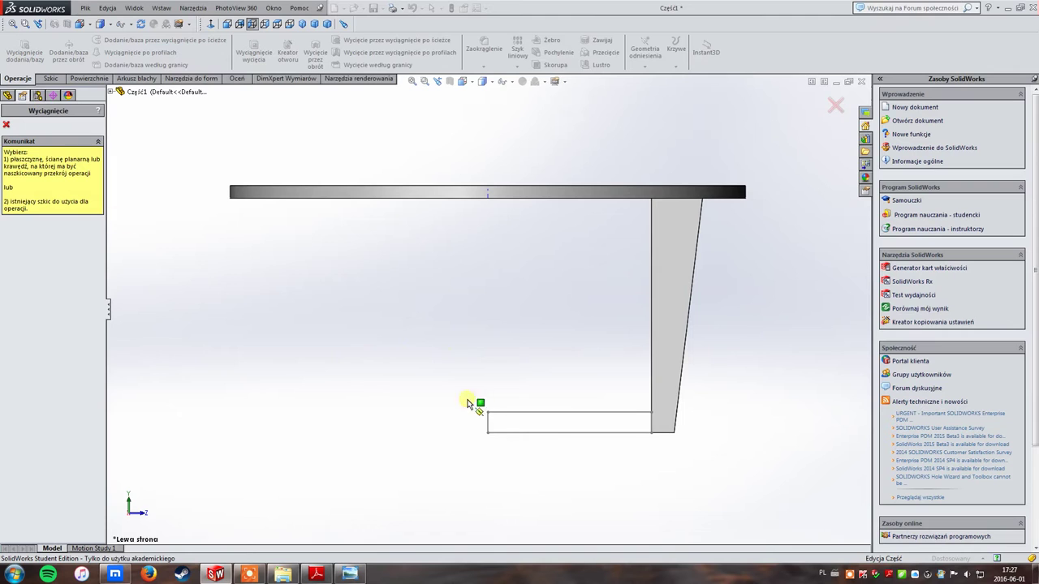
Step: Extrude the rectangle Mid Plane into a horizontal foot at the leg's base
{"action": "left_click", "coordinate": [548, 414]}
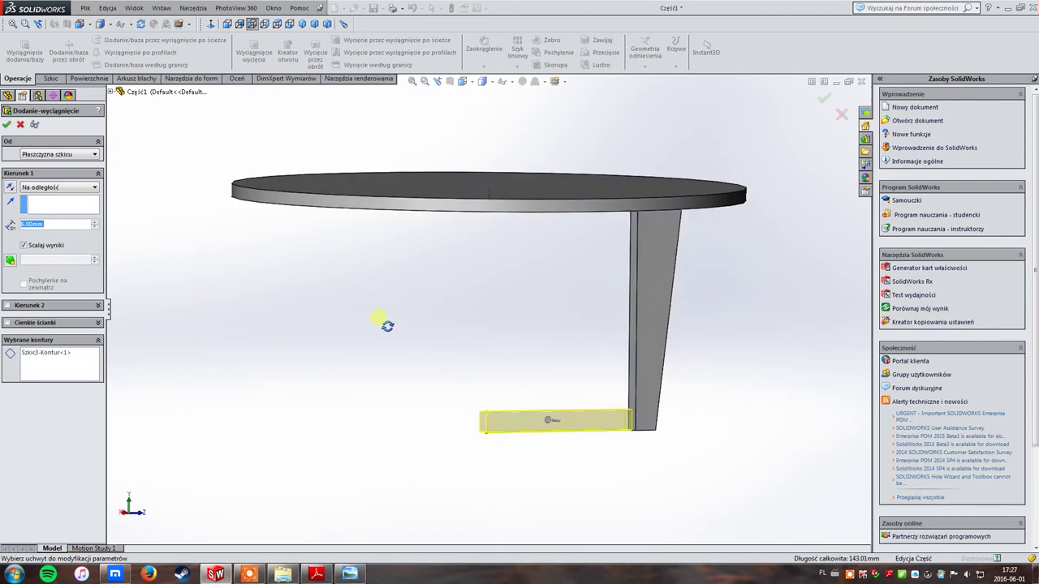
{"action": "left_click", "coordinate": [73, 187]}
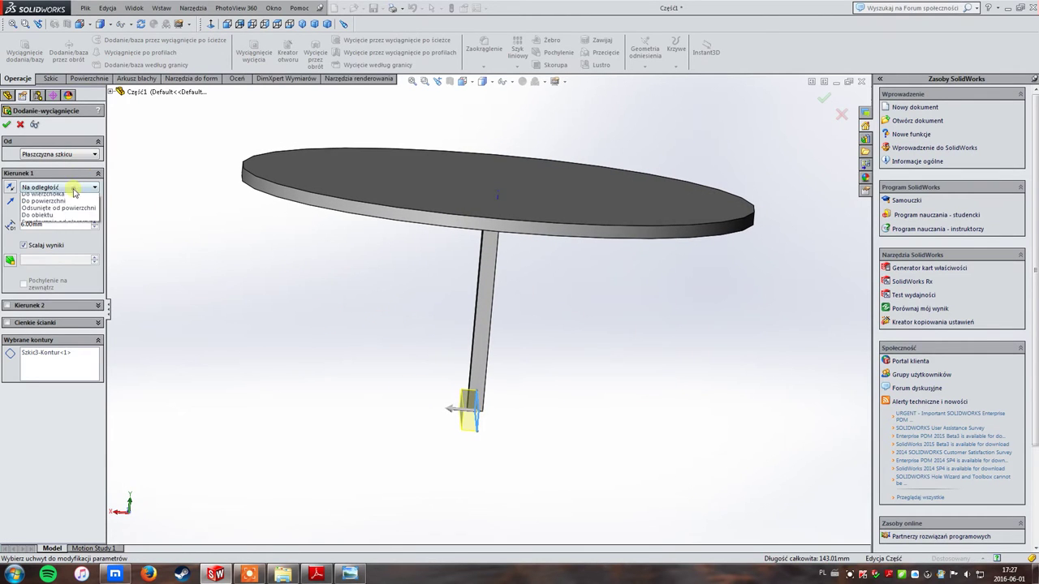
{"action": "left_click", "coordinate": [69, 239]}
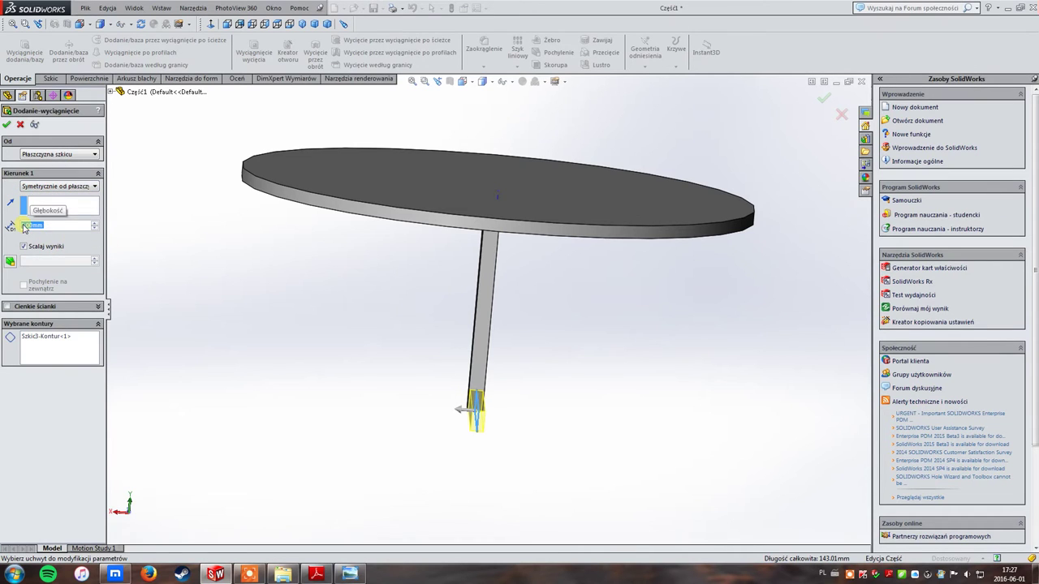
{"action": "left_click", "coordinate": [823, 95]}
{"action": "mouse_move", "coordinate": [660, 378]}
{"action": "middle_mouse_down"}
{"action": "mouse_move", "coordinate": [557, 369]}
{"action": "mouse_move", "coordinate": [528, 387]}
{"action": "mouse_move", "coordinate": [598, 340]}
{"action": "mouse_move", "coordinate": [577, 349]}
{"action": "middle_mouse_up"}
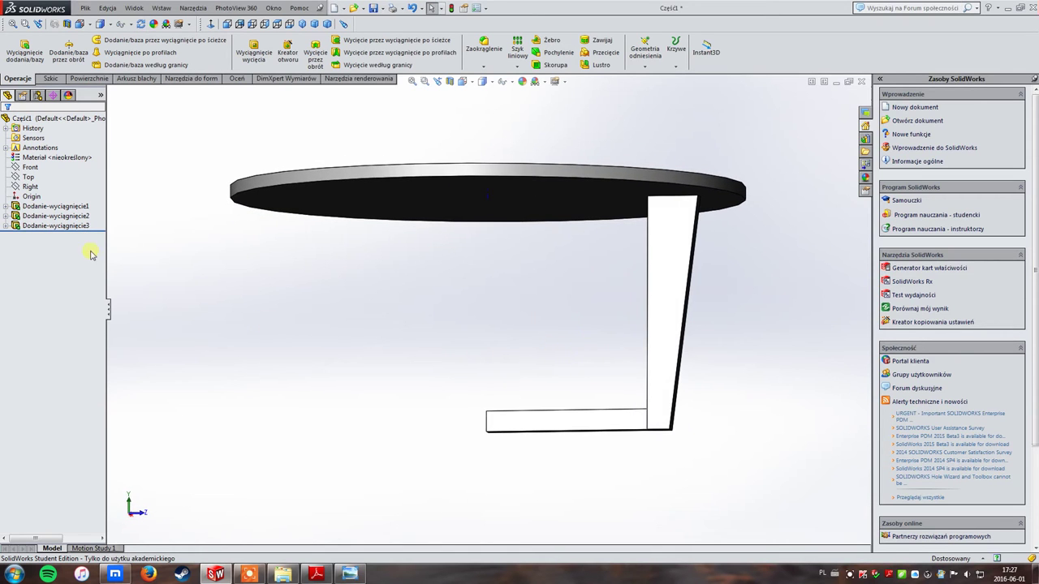
{"action": "left_click", "coordinate": [71, 216]}
Step: Start a circular pattern of the leg and foot about the central axis over 360°
{"action": "left_click", "coordinate": [73, 225], "text": "ctrl"}
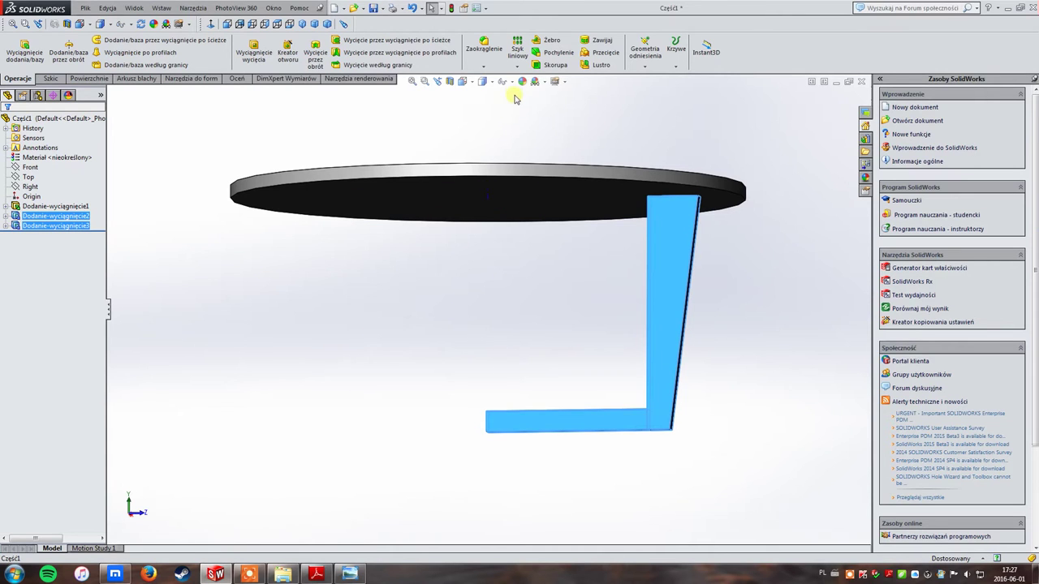
{"action": "left_click", "coordinate": [517, 66]}
{"action": "left_click", "coordinate": [536, 95]}
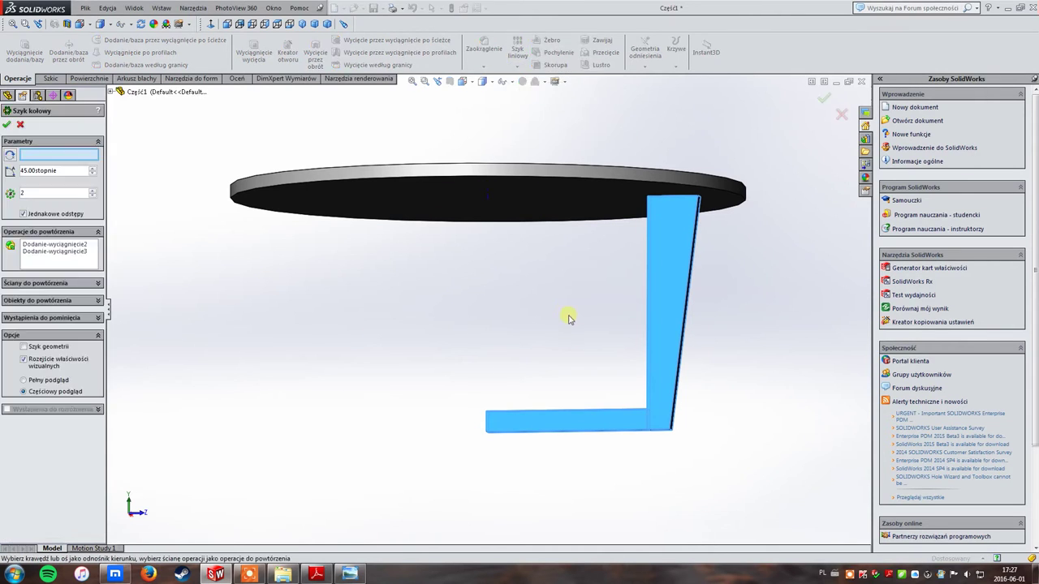
{"action": "left_click", "coordinate": [487, 199]}
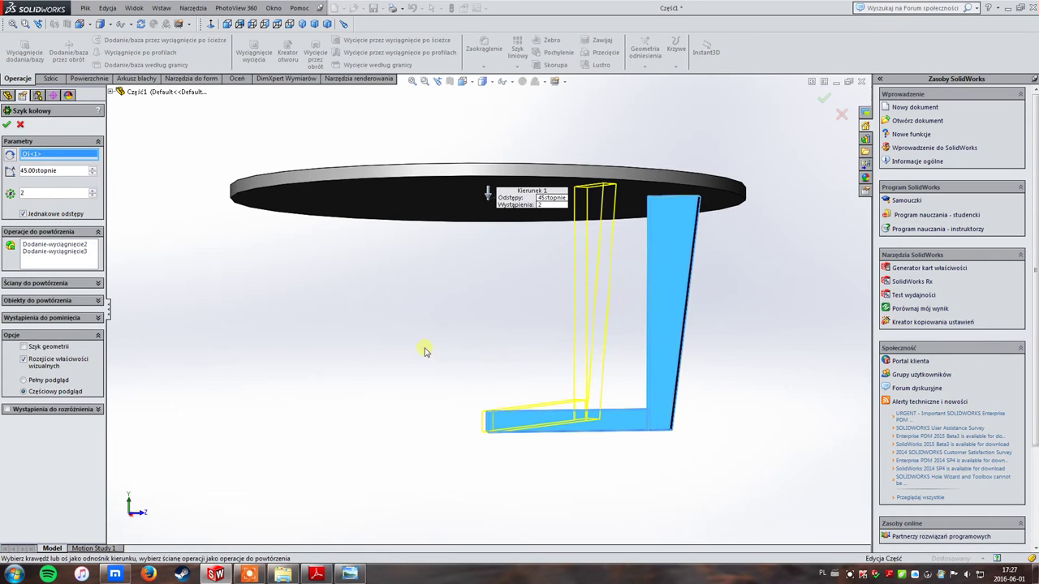
{"action": "middle_click_drag", "start_coordinate": [424, 351], "coordinate": [457, 360]}
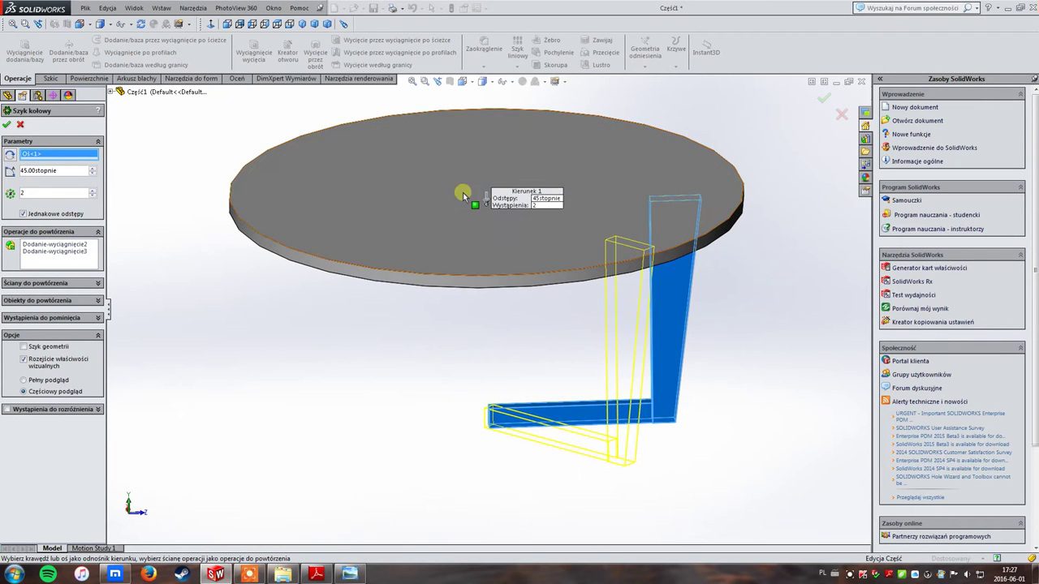
{"action": "middle_click_drag", "start_coordinate": [448, 260], "coordinate": [108, 198]}
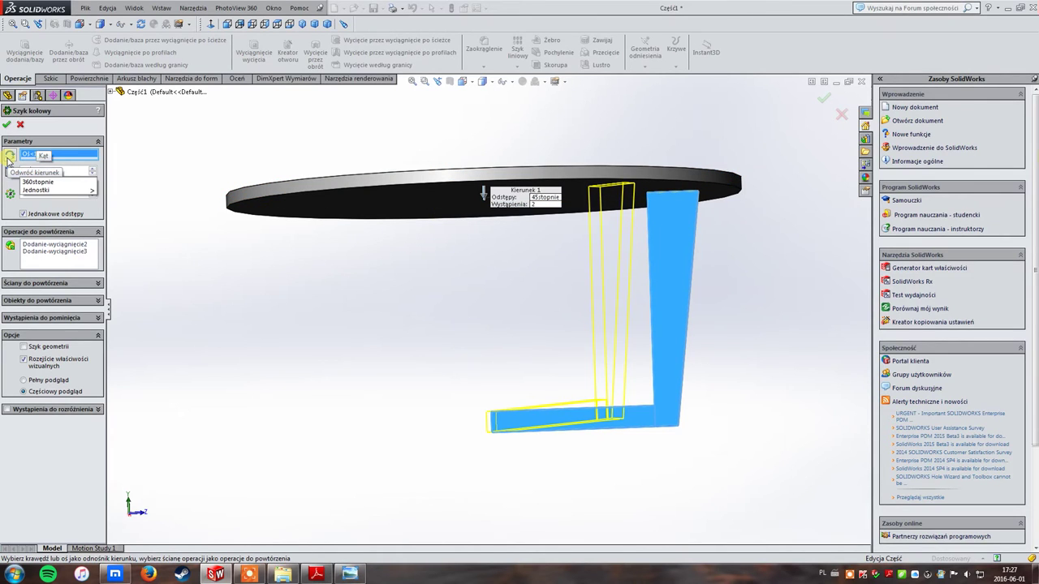
{"action": "key", "text": "Return"}
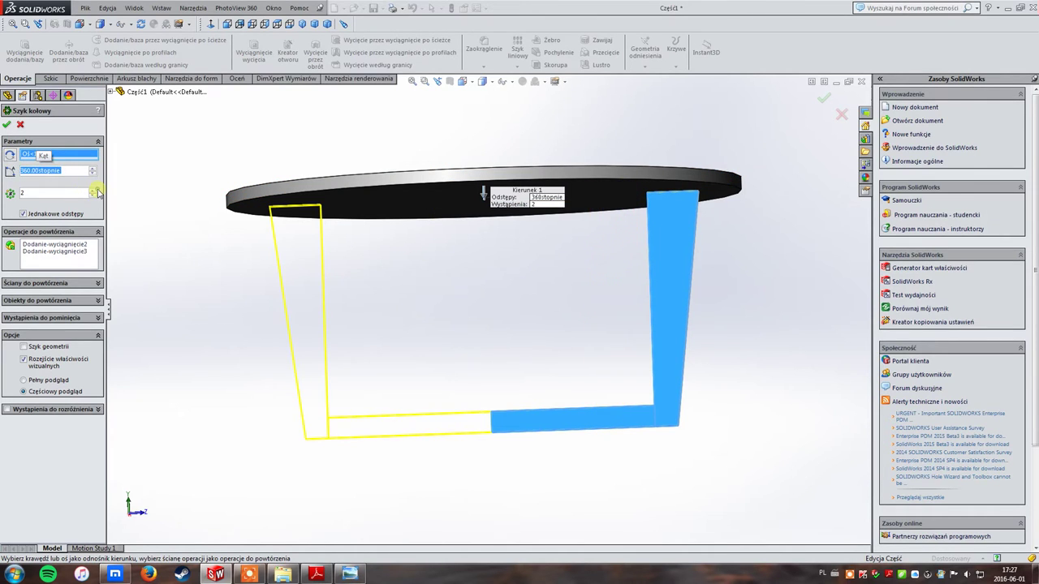
Step: Set the pattern to 4 instances and accept it, forming the cross base
{"action": "left_click", "coordinate": [94, 190]}
{"action": "left_click", "coordinate": [94, 190]}
{"action": "mouse_move", "coordinate": [371, 290]}
{"action": "middle_mouse_down"}
{"action": "mouse_move", "coordinate": [363, 361]}
{"action": "mouse_move", "coordinate": [374, 278]}
{"action": "middle_mouse_up"}
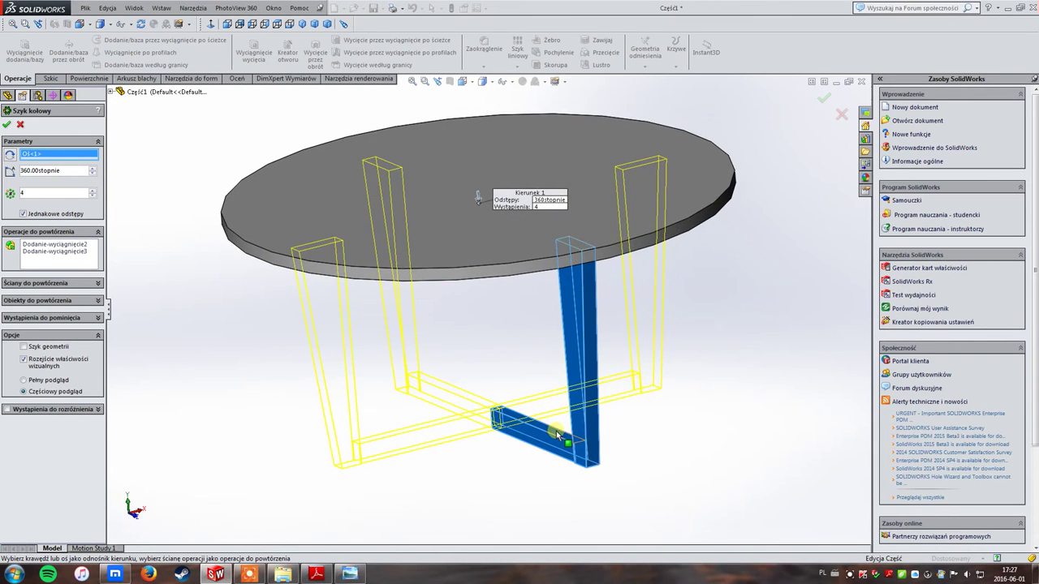
{"action": "scroll", "coordinate": [503, 414], "scroll_direction": "down", "scroll_amount": 4}
{"action": "scroll", "coordinate": [503, 413], "scroll_direction": "down", "scroll_amount": 3}
{"action": "scroll", "coordinate": [484, 344], "scroll_direction": "up", "scroll_amount": 5}
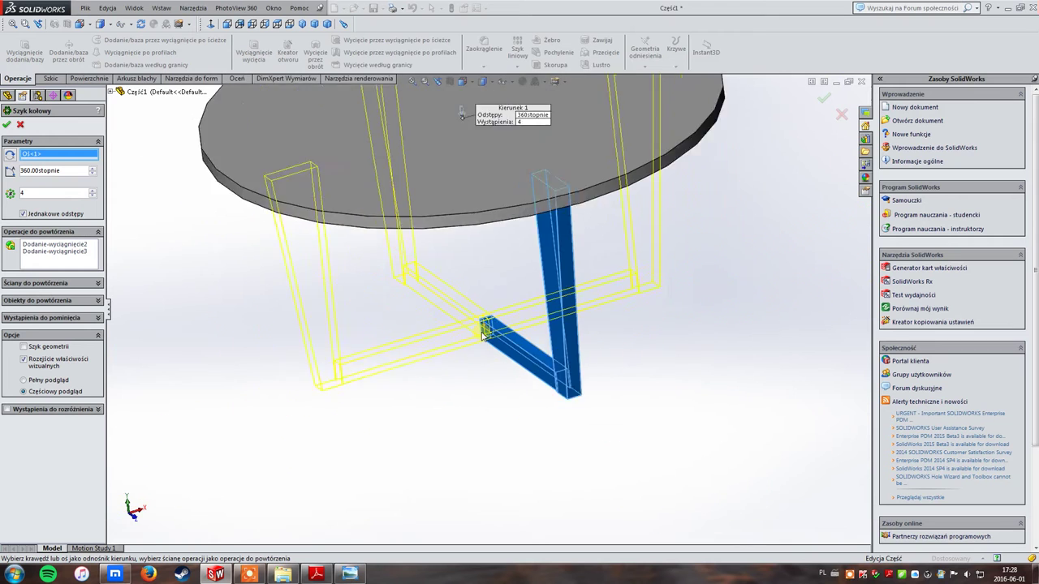
{"action": "left_click", "coordinate": [823, 97]}
{"action": "mouse_move", "coordinate": [529, 343]}
{"action": "middle_mouse_down"}
{"action": "mouse_move", "coordinate": [583, 212]}
{"action": "mouse_move", "coordinate": [557, 139]}
{"action": "mouse_move", "coordinate": [547, 203]}
{"action": "mouse_move", "coordinate": [505, 265]}
{"action": "mouse_move", "coordinate": [480, 271]}
{"action": "mouse_move", "coordinate": [543, 257]}
{"action": "mouse_move", "coordinate": [539, 159]}
{"action": "middle_mouse_up"}
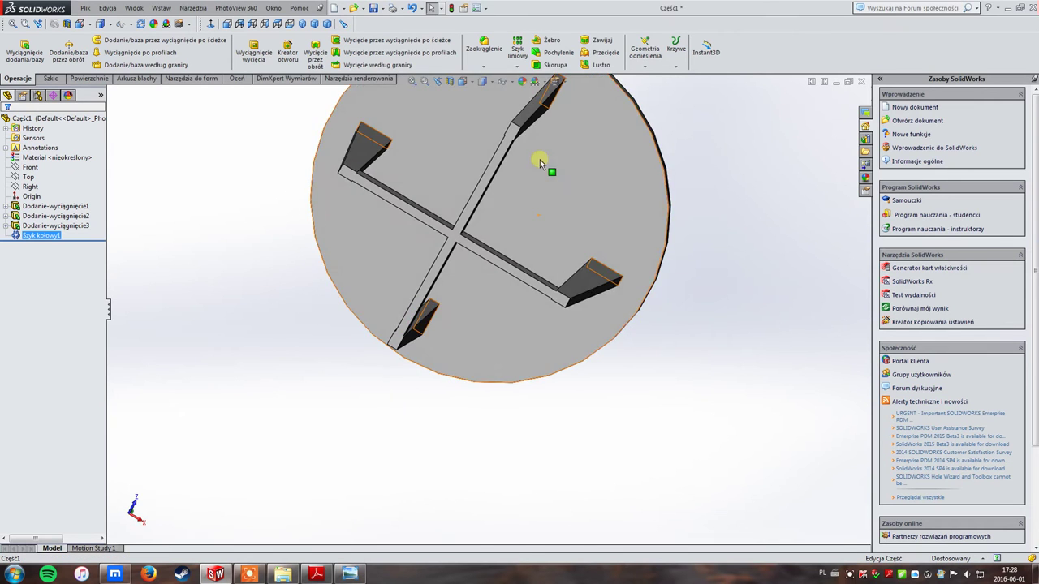
Step: Sketch a small circle on the face near the end of one foot
{"action": "scroll", "coordinate": [586, 359], "scroll_direction": "down", "scroll_amount": 3}
{"action": "scroll", "coordinate": [492, 378], "scroll_direction": "down", "scroll_amount": 4}
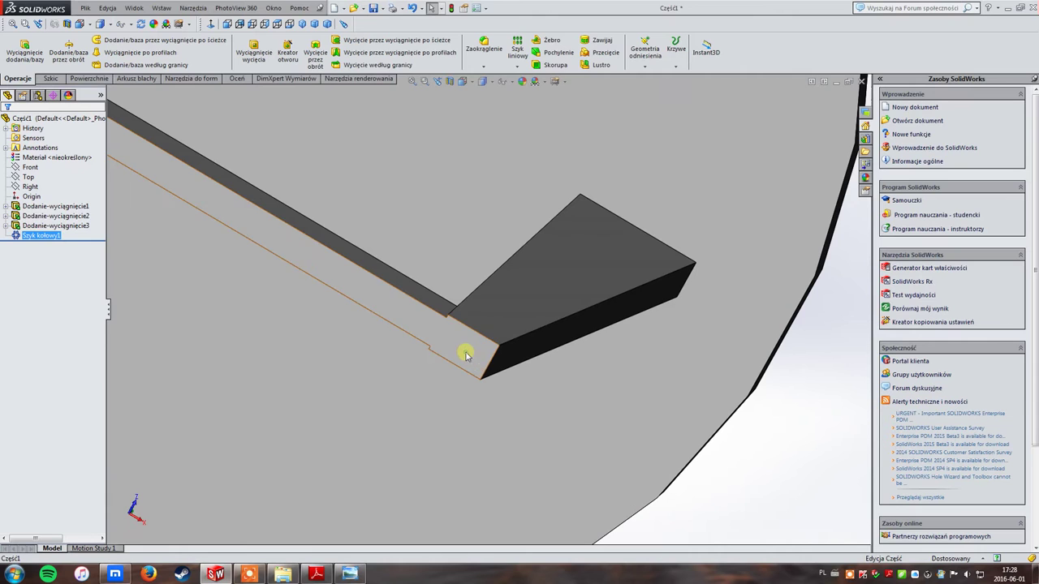
{"action": "left_click", "coordinate": [463, 352]}
{"action": "left_click", "coordinate": [49, 78]}
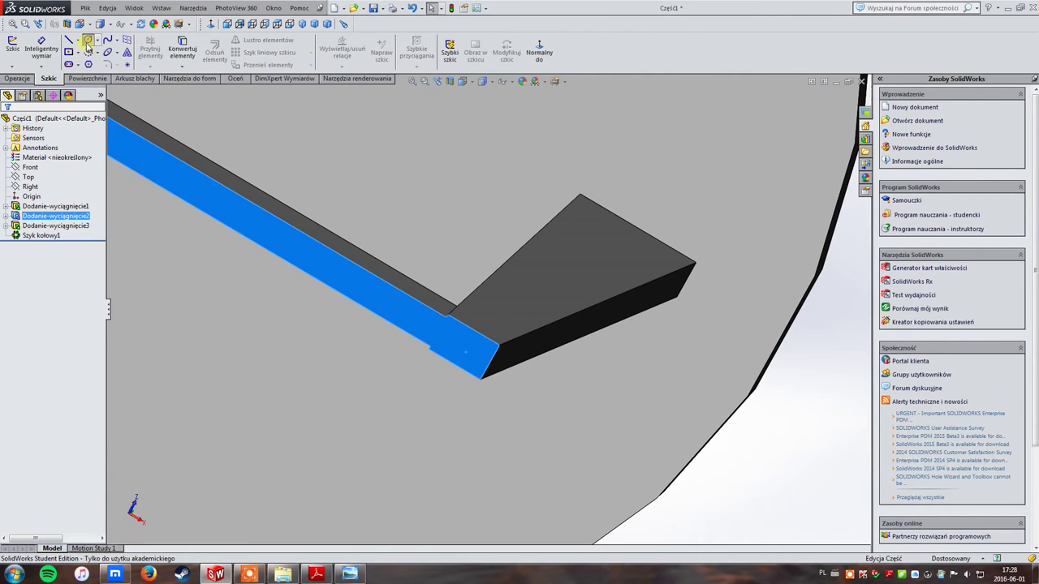
{"action": "left_click", "coordinate": [87, 43]}
{"action": "scroll", "coordinate": [465, 351], "scroll_direction": "up", "scroll_amount": 2}
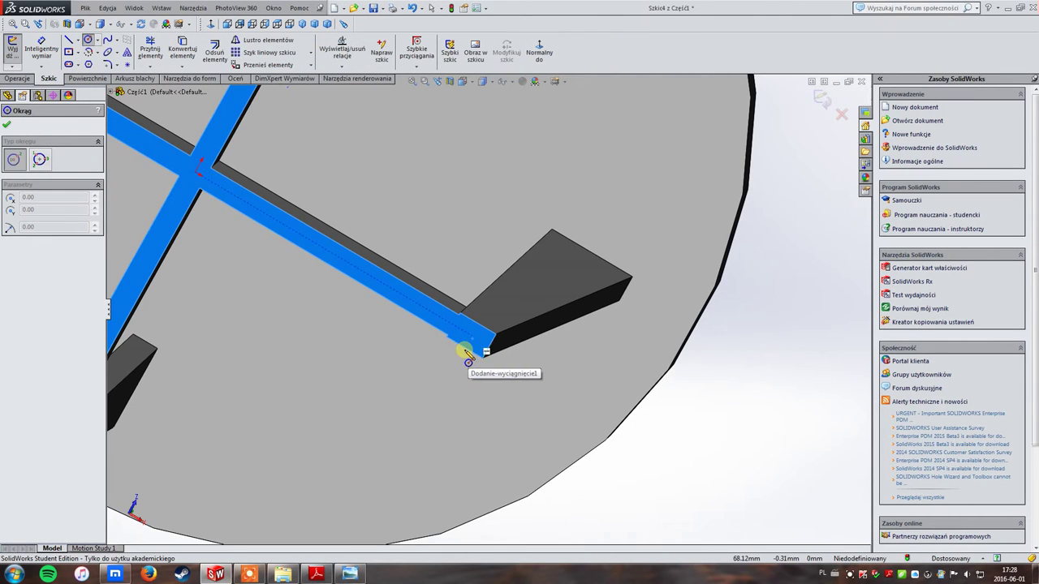
{"action": "scroll", "coordinate": [461, 333], "scroll_direction": "down", "scroll_amount": 2}
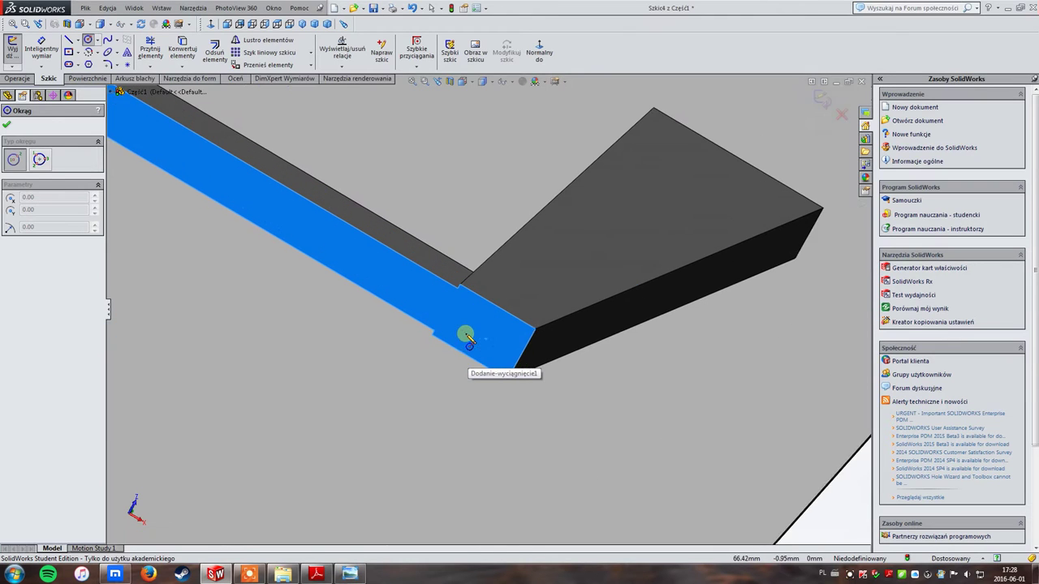
{"action": "scroll", "coordinate": [491, 341], "scroll_direction": "down", "scroll_amount": 2}
{"action": "left_click", "coordinate": [508, 334]}
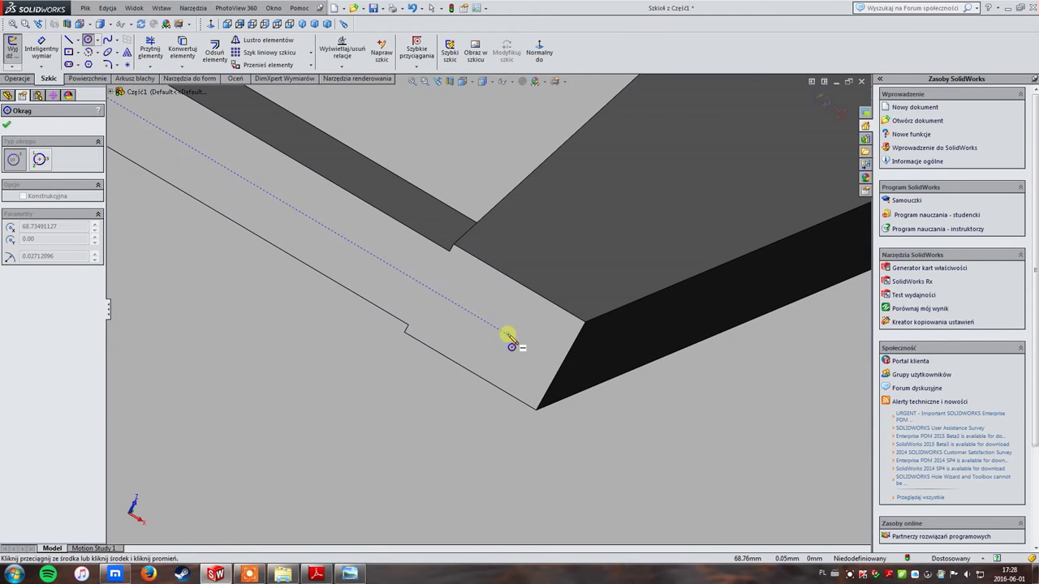
{"action": "left_click", "coordinate": [538, 327]}
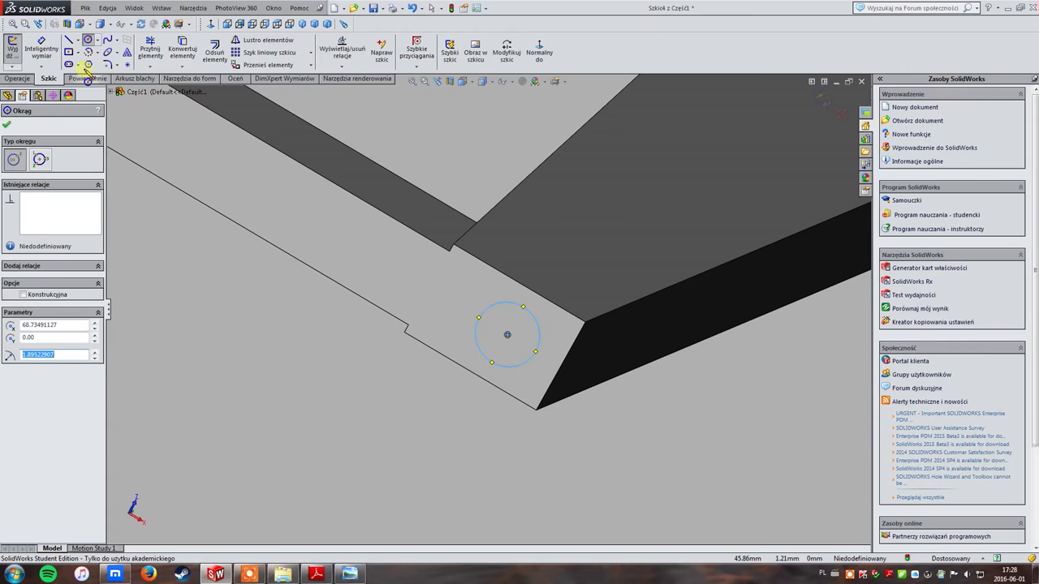
Step: Extrude the circle 1 mm into a round pad
{"action": "left_click", "coordinate": [16, 78]}
{"action": "left_click", "coordinate": [25, 50]}
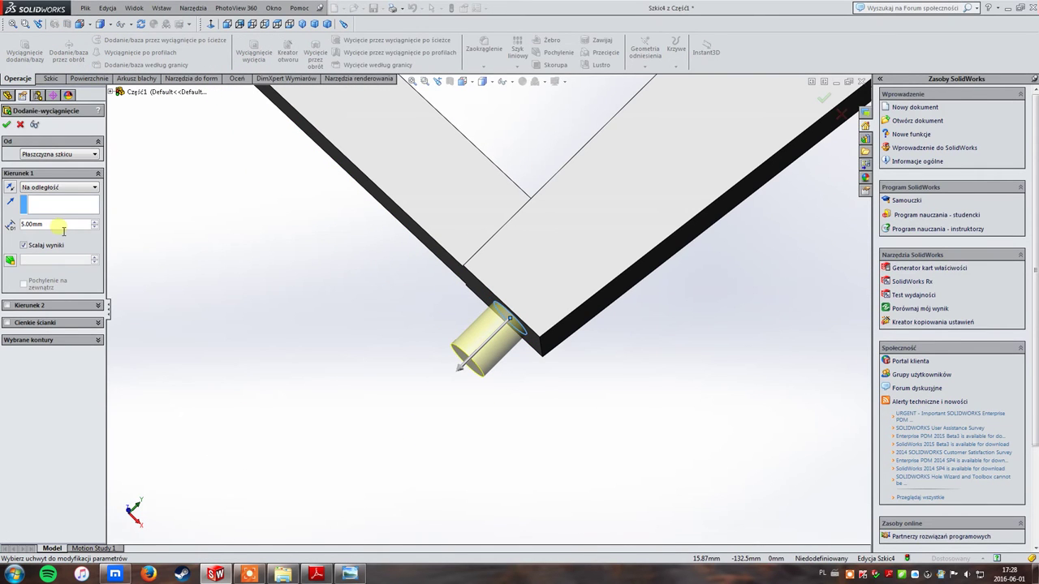
{"action": "left_click", "coordinate": [26, 225]}
{"action": "key", "text": "Escape"}
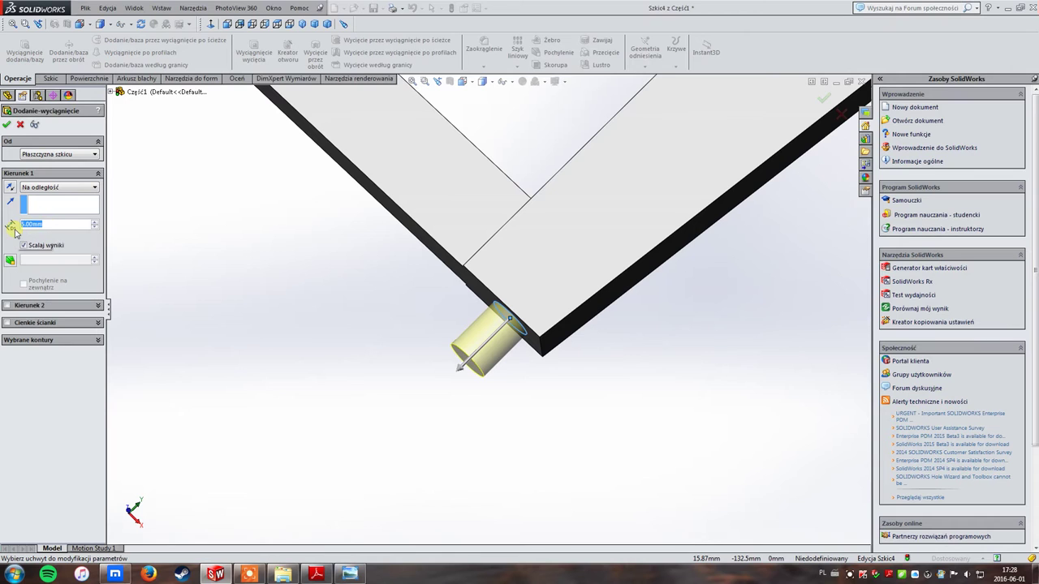
{"action": "type", "text": "1"}
{"action": "key", "text": "Return"}
{"action": "left_click", "coordinate": [9, 124]}
Step: Circular-pattern the pad 4 times around the central axis over 360°
{"action": "middle_click_drag", "start_coordinate": [410, 317], "coordinate": [438, 329]}
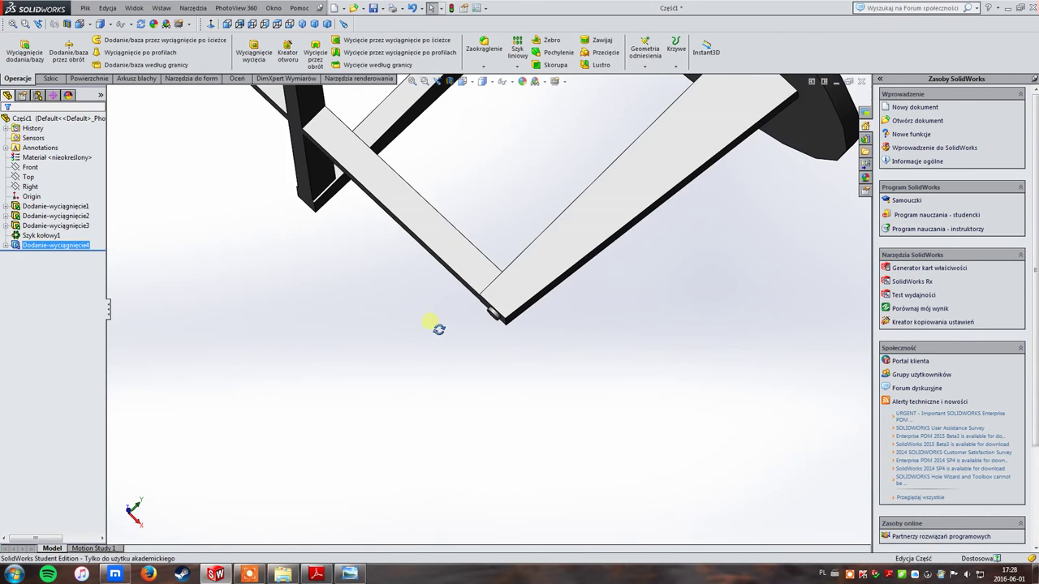
{"action": "right_click", "coordinate": [59, 248]}
{"action": "left_click", "coordinate": [64, 245]}
{"action": "left_click", "coordinate": [517, 66]}
{"action": "left_click", "coordinate": [539, 92]}
{"action": "scroll", "coordinate": [473, 285], "scroll_direction": "up", "scroll_amount": 5}
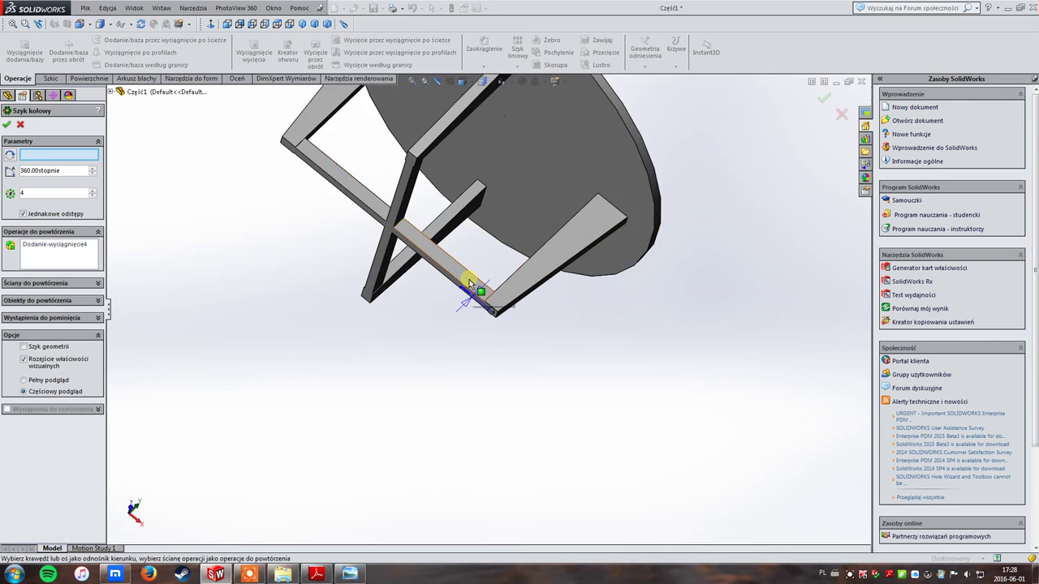
{"action": "scroll", "coordinate": [524, 223], "scroll_direction": "down", "scroll_amount": 2}
{"action": "scroll", "coordinate": [489, 229], "scroll_direction": "down", "scroll_amount": 2}
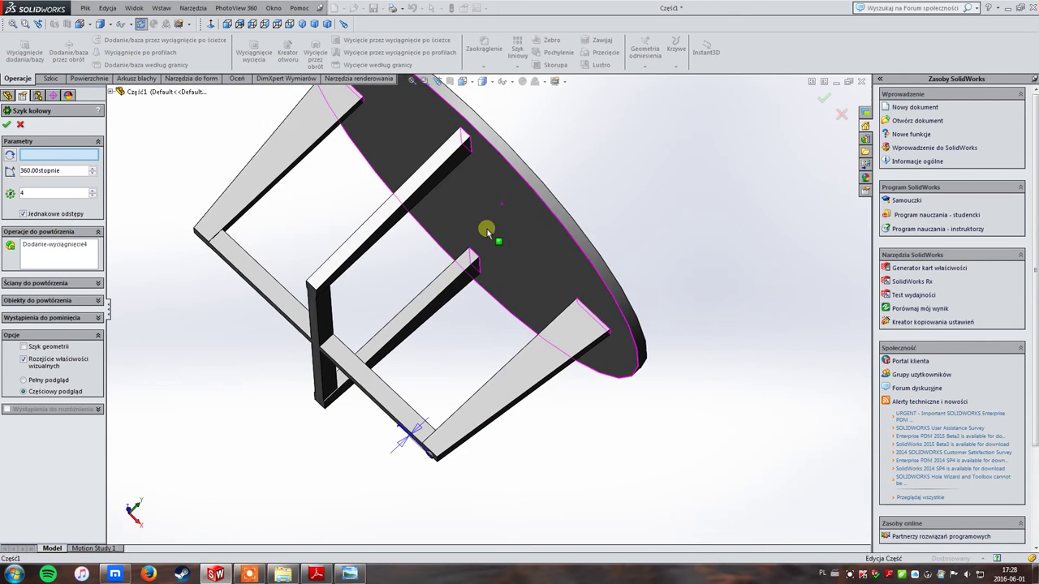
{"action": "left_click", "coordinate": [479, 200]}
{"action": "middle_click_drag", "start_coordinate": [429, 354], "coordinate": [381, 324]}
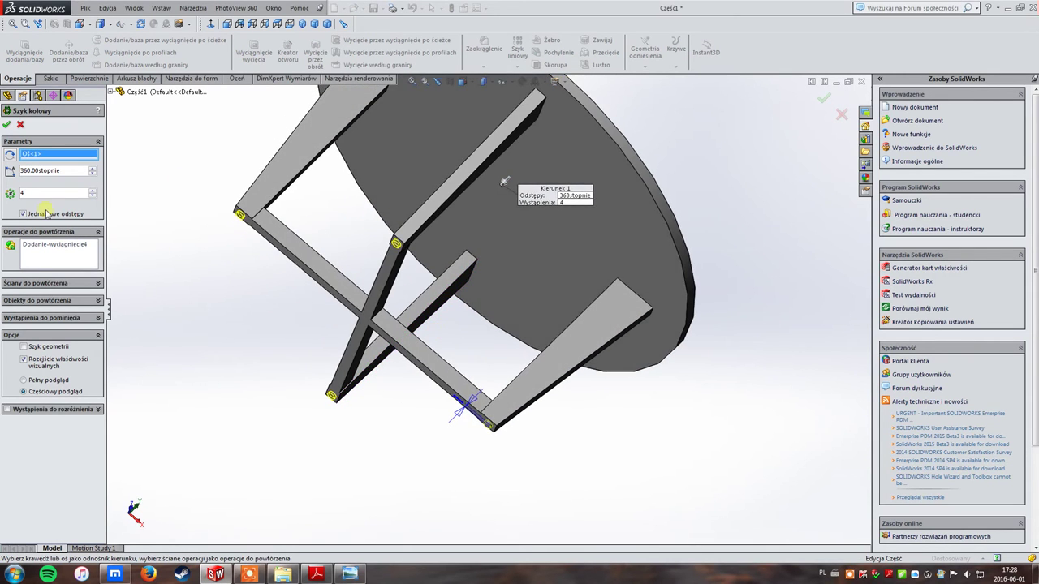
{"action": "left_click", "coordinate": [6, 125]}
Step: Orbit to inspect the crossed legs and pads from below and the side
{"action": "mouse_move", "coordinate": [506, 318]}
{"action": "middle_mouse_down"}
{"action": "mouse_move", "coordinate": [538, 174]}
{"action": "mouse_move", "coordinate": [520, 343]}
{"action": "mouse_move", "coordinate": [480, 384]}
{"action": "mouse_move", "coordinate": [489, 368]}
{"action": "mouse_move", "coordinate": [433, 352]}
{"action": "mouse_move", "coordinate": [426, 290]}
{"action": "middle_mouse_up"}
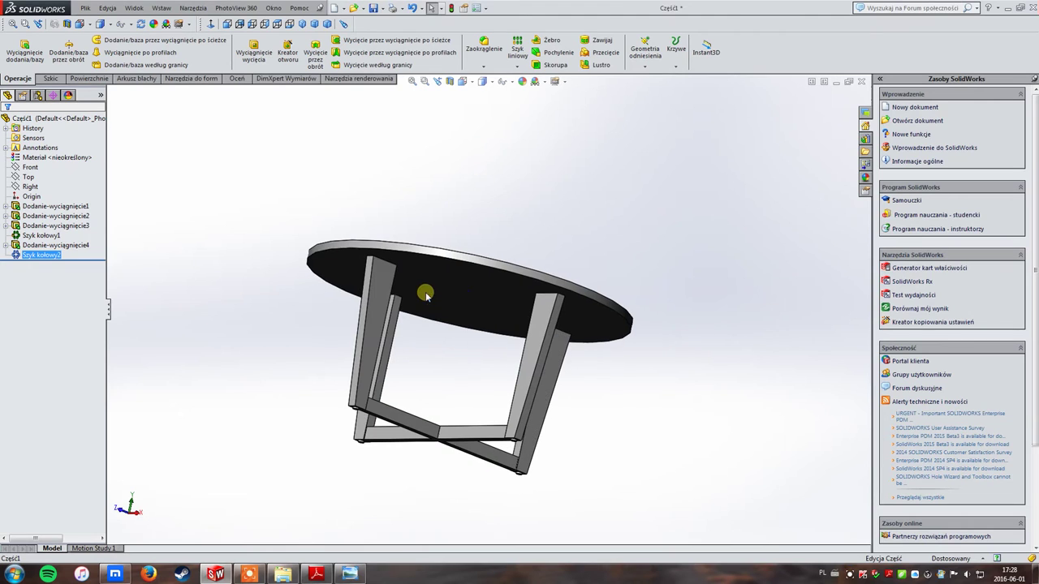
{"action": "middle_click_drag", "start_coordinate": [559, 334], "coordinate": [549, 285]}
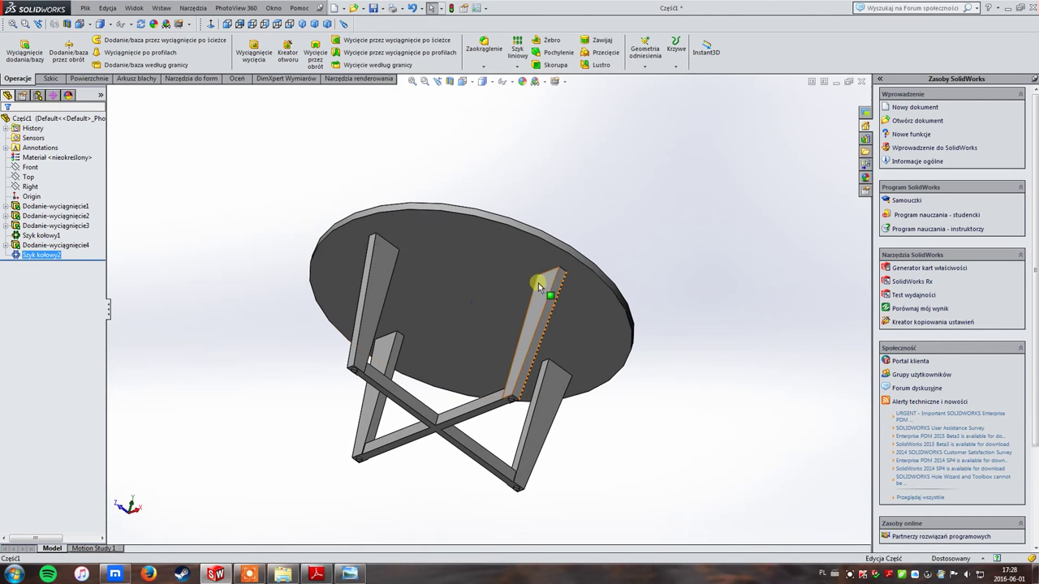
{"action": "middle_click_drag", "start_coordinate": [452, 336], "coordinate": [519, 268]}
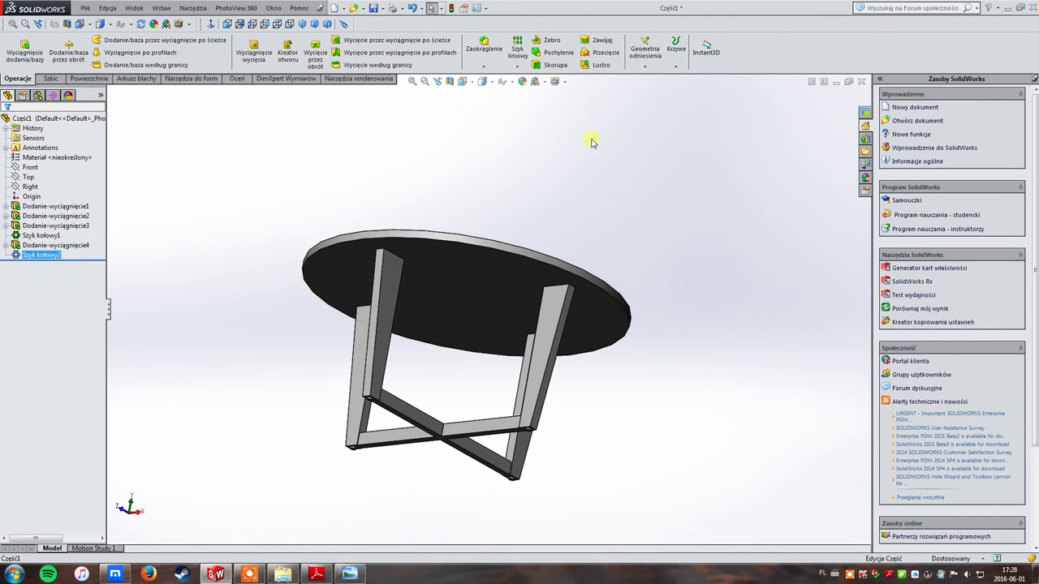
{"action": "left_click", "coordinate": [645, 51]}
Step: Create reference plane Płaszczyzna1 offset 50 mm below the tabletop's underside
{"action": "left_click", "coordinate": [654, 77]}
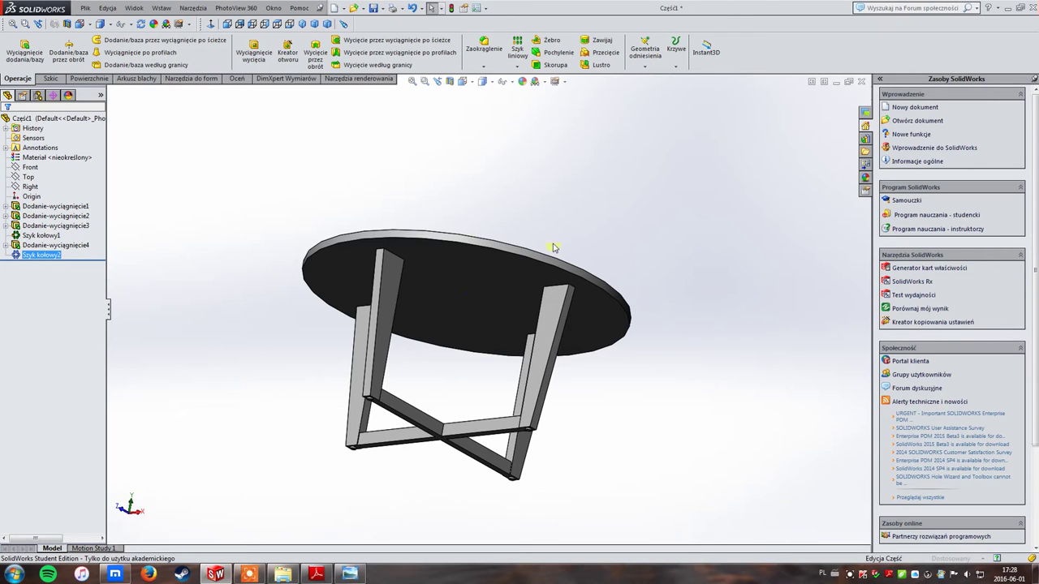
{"action": "left_click", "coordinate": [523, 276]}
{"action": "mouse_move", "coordinate": [522, 276]}
{"action": "middle_mouse_down"}
{"action": "mouse_move", "coordinate": [479, 322]}
{"action": "mouse_move", "coordinate": [475, 343]}
{"action": "mouse_move", "coordinate": [456, 322]}
{"action": "mouse_move", "coordinate": [441, 257]}
{"action": "middle_mouse_up"}
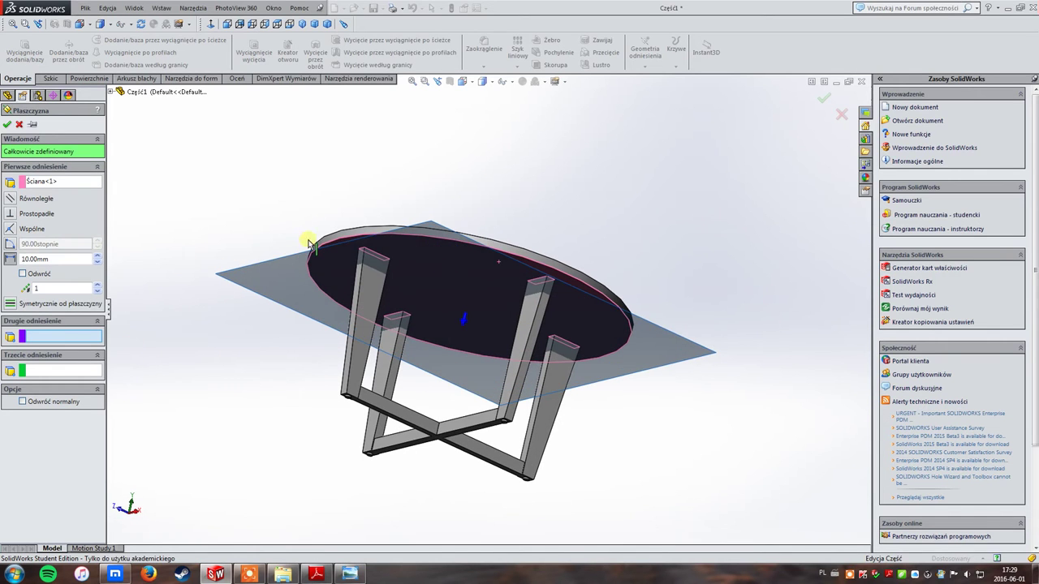
{"action": "left_click", "coordinate": [98, 255]}
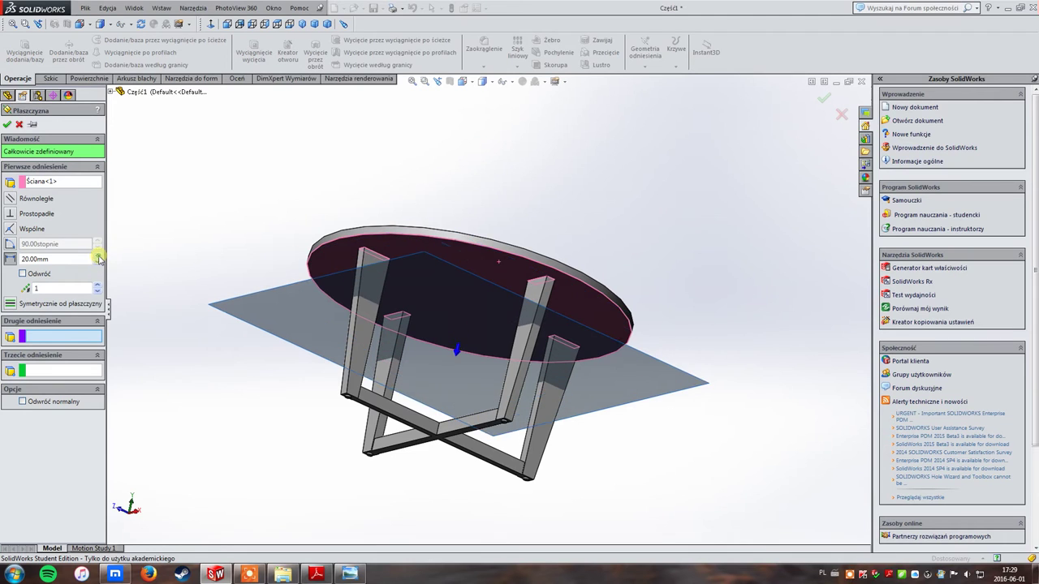
{"action": "double_click", "coordinate": [97, 256]}
{"action": "middle_click_drag", "start_coordinate": [316, 234], "coordinate": [293, 272]}
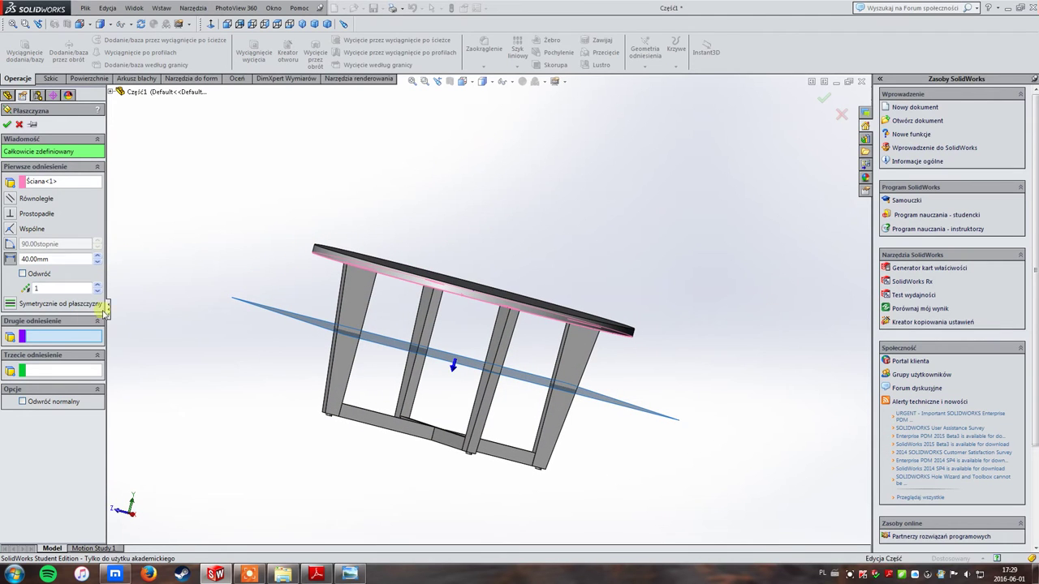
{"action": "left_click", "coordinate": [98, 256]}
{"action": "mouse_move", "coordinate": [407, 252]}
{"action": "middle_mouse_down"}
{"action": "mouse_move", "coordinate": [408, 241]}
{"action": "mouse_move", "coordinate": [362, 253]}
{"action": "middle_mouse_up"}
{"action": "left_click", "coordinate": [820, 99]}
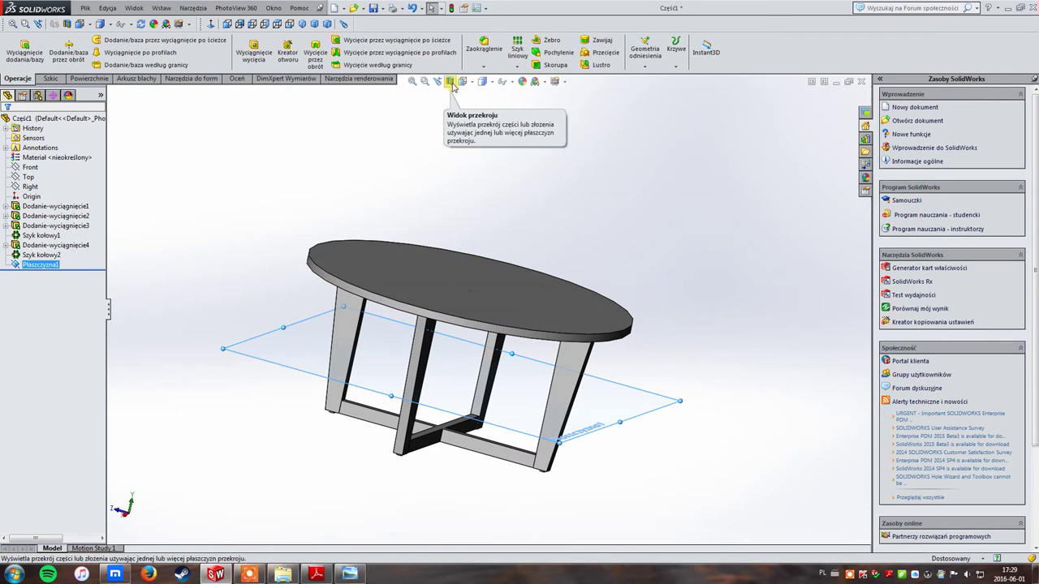
Step: Apply a section view along Płaszczyzna1 with the kept side flipped to expose the cross base
{"action": "left_click", "coordinate": [448, 82]}
{"action": "mouse_move", "coordinate": [598, 266]}
{"action": "middle_mouse_down"}
{"action": "mouse_move", "coordinate": [614, 177]}
{"action": "mouse_move", "coordinate": [600, 260]}
{"action": "middle_mouse_up"}
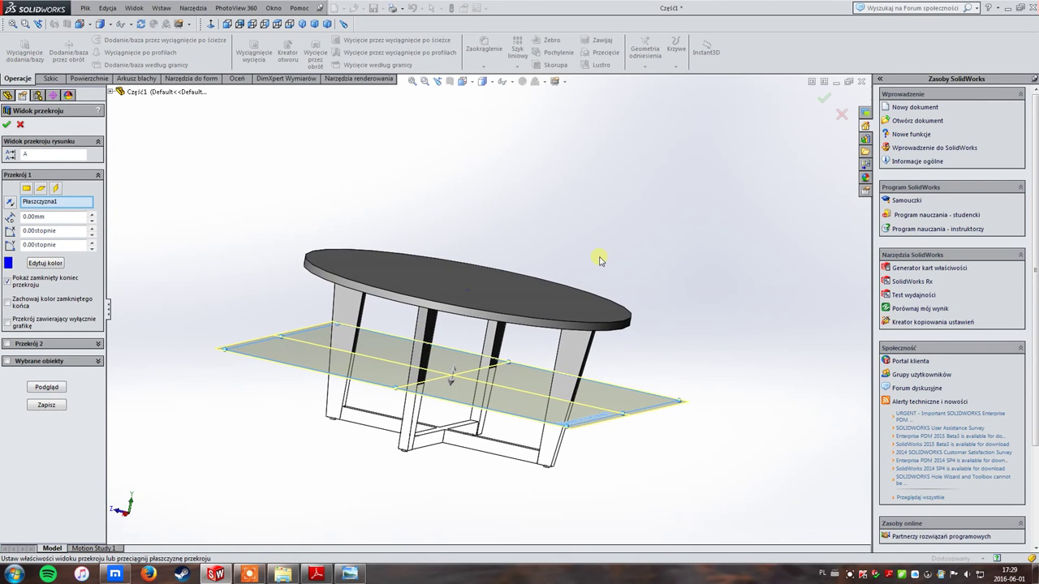
{"action": "left_click", "coordinate": [9, 204]}
{"action": "mouse_move", "coordinate": [344, 186]}
{"action": "middle_mouse_down"}
{"action": "mouse_move", "coordinate": [343, 263]}
{"action": "mouse_move", "coordinate": [341, 211]}
{"action": "mouse_move", "coordinate": [327, 258]}
{"action": "mouse_move", "coordinate": [336, 330]}
{"action": "mouse_move", "coordinate": [320, 324]}
{"action": "middle_mouse_up"}
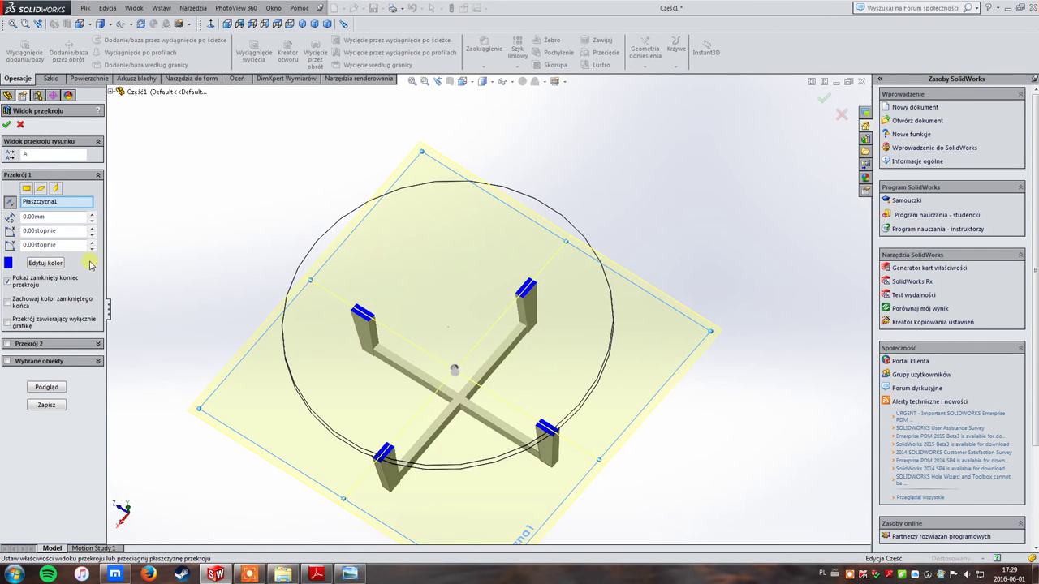
{"action": "left_click", "coordinate": [823, 99]}
{"action": "mouse_move", "coordinate": [824, 99]}
{"action": "middle_mouse_down"}
{"action": "mouse_move", "coordinate": [568, 232]}
{"action": "mouse_move", "coordinate": [589, 262]}
{"action": "mouse_move", "coordinate": [587, 117]}
{"action": "mouse_move", "coordinate": [597, 163]}
{"action": "mouse_move", "coordinate": [441, 209]}
{"action": "middle_mouse_up"}
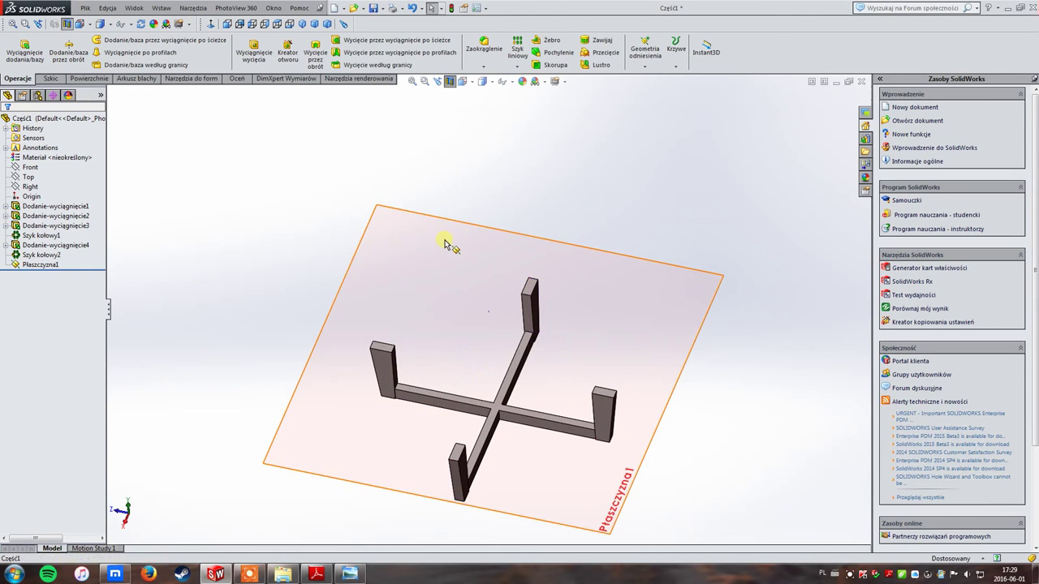
Step: On Płaszczyzna1, sketch a circle centred on the cross, radius reaching the leg edge (~63 mm)
{"action": "right_click", "coordinate": [447, 238]}
{"action": "left_click", "coordinate": [462, 225]}
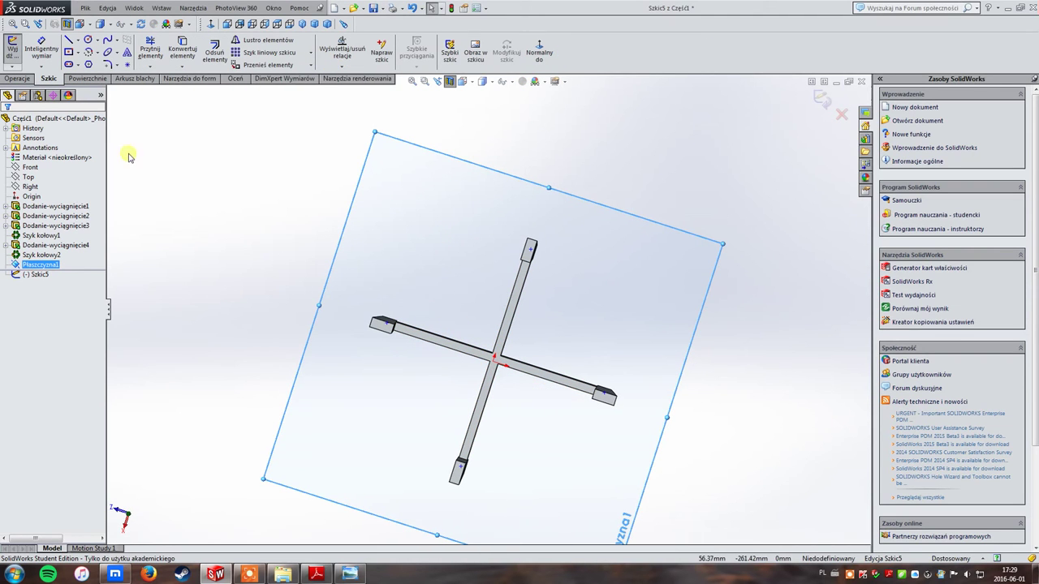
{"action": "left_click", "coordinate": [87, 40]}
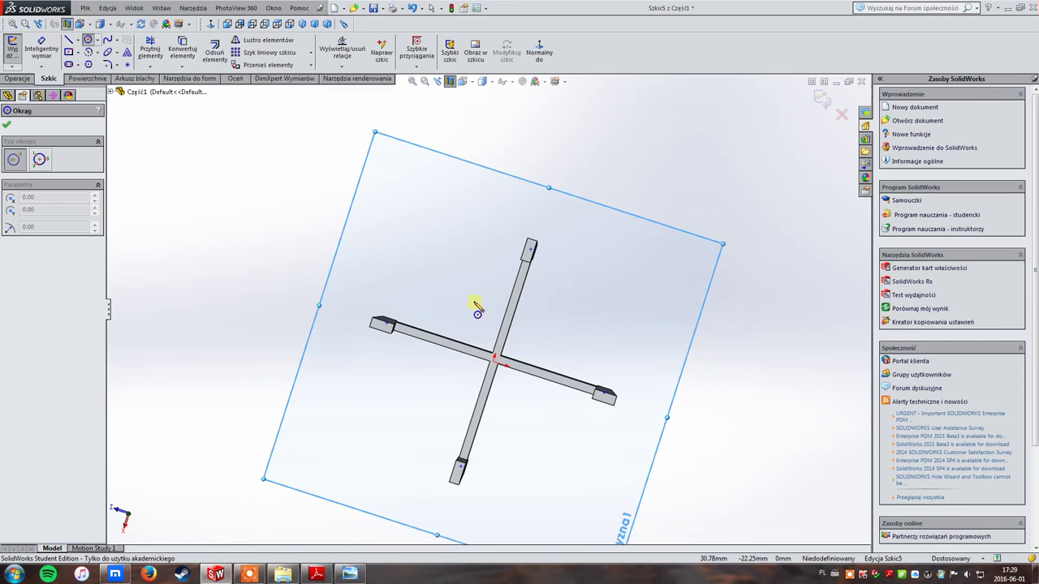
{"action": "scroll", "coordinate": [524, 430], "scroll_direction": "down", "scroll_amount": 4}
{"action": "scroll", "coordinate": [511, 381], "scroll_direction": "up", "scroll_amount": 3}
{"action": "left_click", "coordinate": [507, 383]}
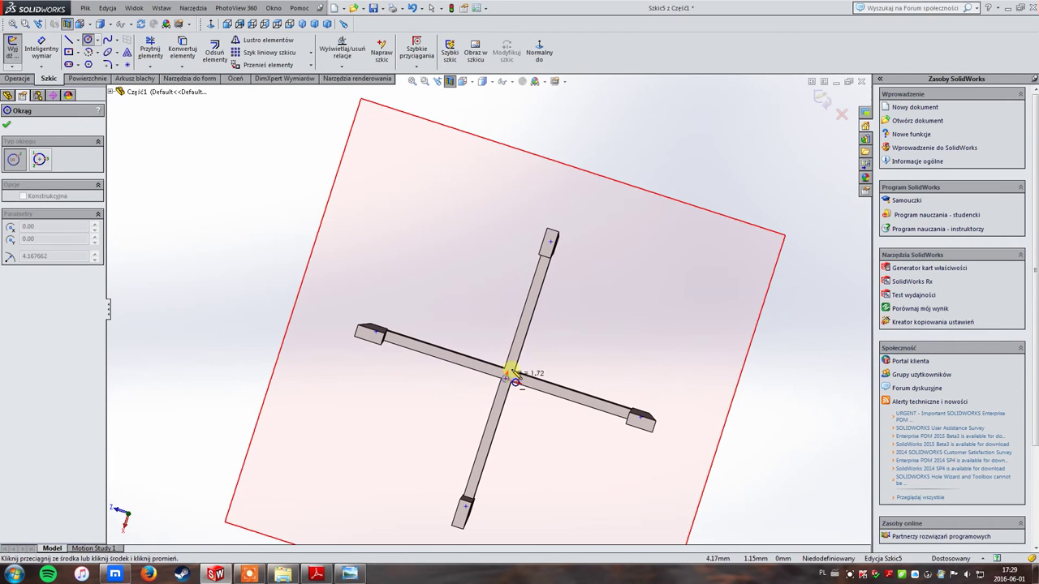
{"action": "scroll", "coordinate": [548, 260], "scroll_direction": "down", "scroll_amount": 2}
{"action": "scroll", "coordinate": [547, 261], "scroll_direction": "down", "scroll_amount": 1}
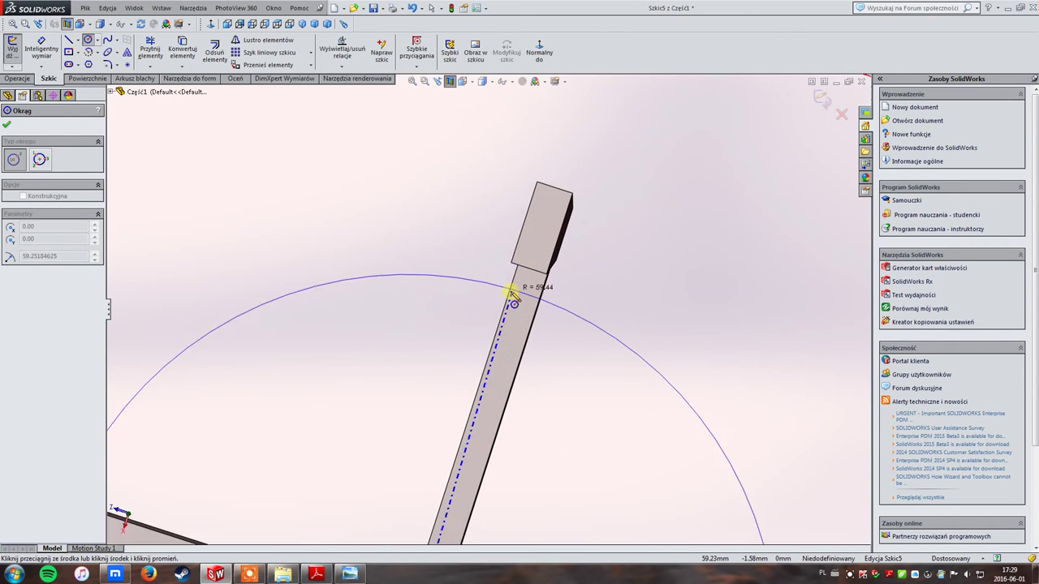
{"action": "scroll", "coordinate": [513, 290], "scroll_direction": "down", "scroll_amount": 2}
{"action": "scroll", "coordinate": [535, 264], "scroll_direction": "down", "scroll_amount": 1}
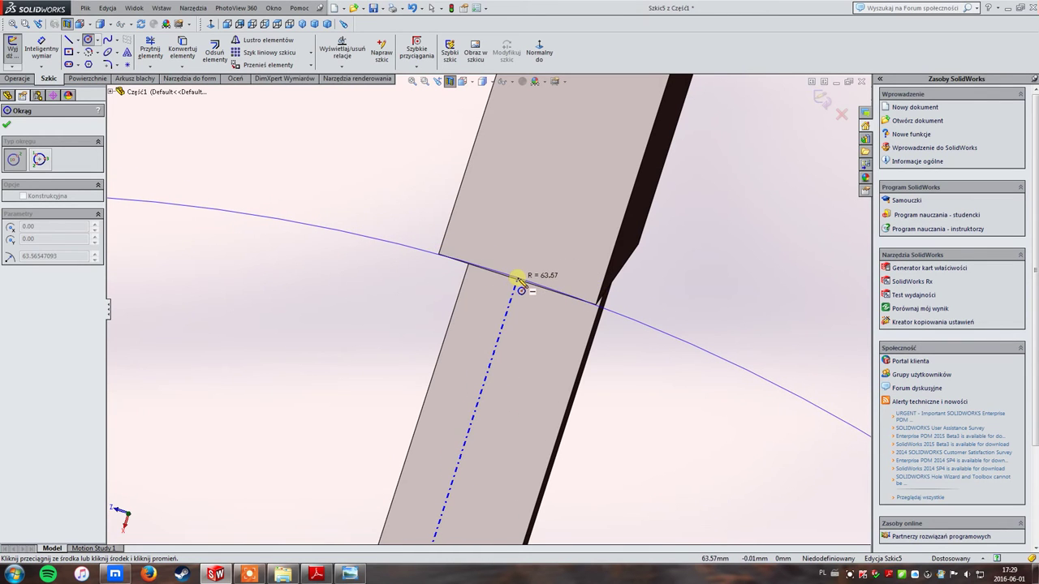
{"action": "middle_click_drag", "start_coordinate": [519, 280], "coordinate": [560, 272]}
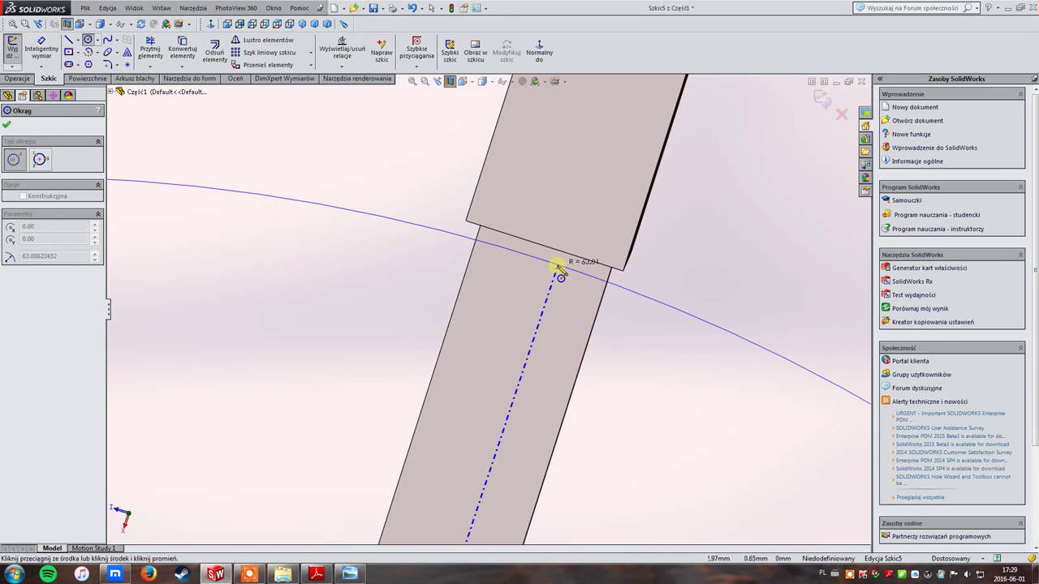
{"action": "left_click", "coordinate": [560, 272]}
{"action": "key", "text": "Escape"}
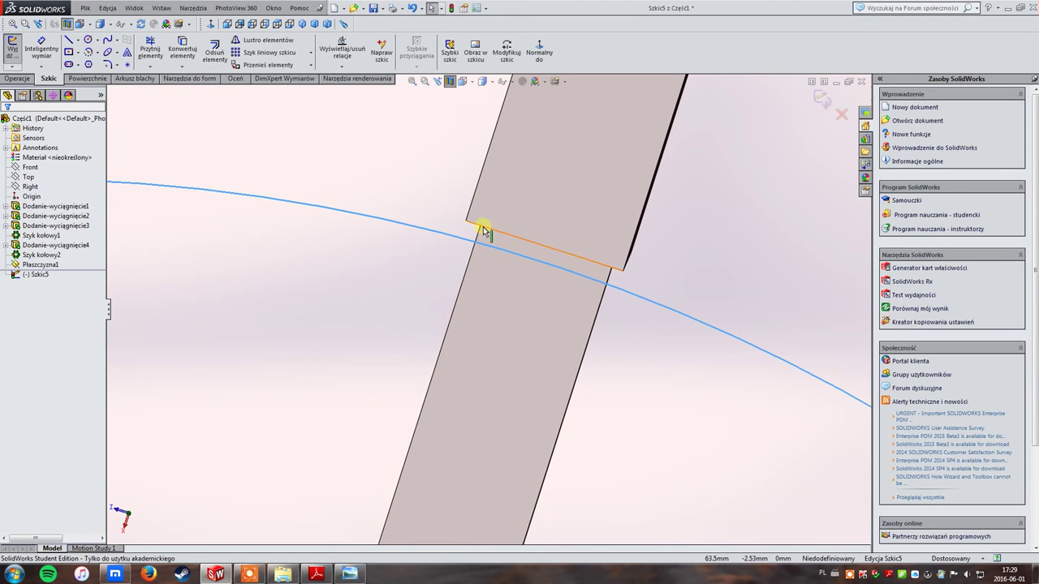
Step: Inspect where the circle meets the legs, selecting the arc and the Szyk kołowy1 pattern
{"action": "middle_click_drag", "start_coordinate": [469, 223], "coordinate": [536, 211]}
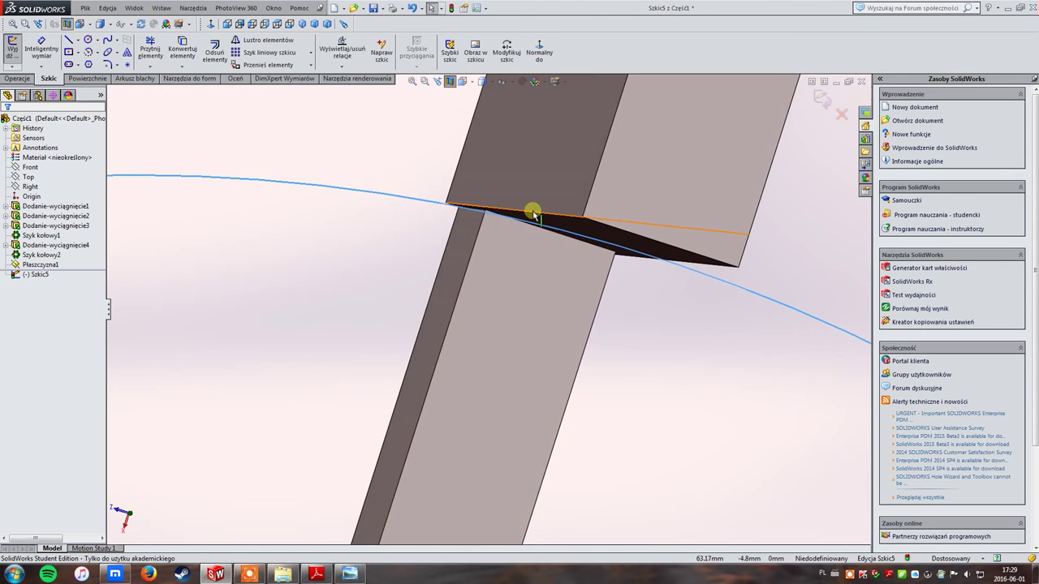
{"action": "left_click", "coordinate": [439, 206]}
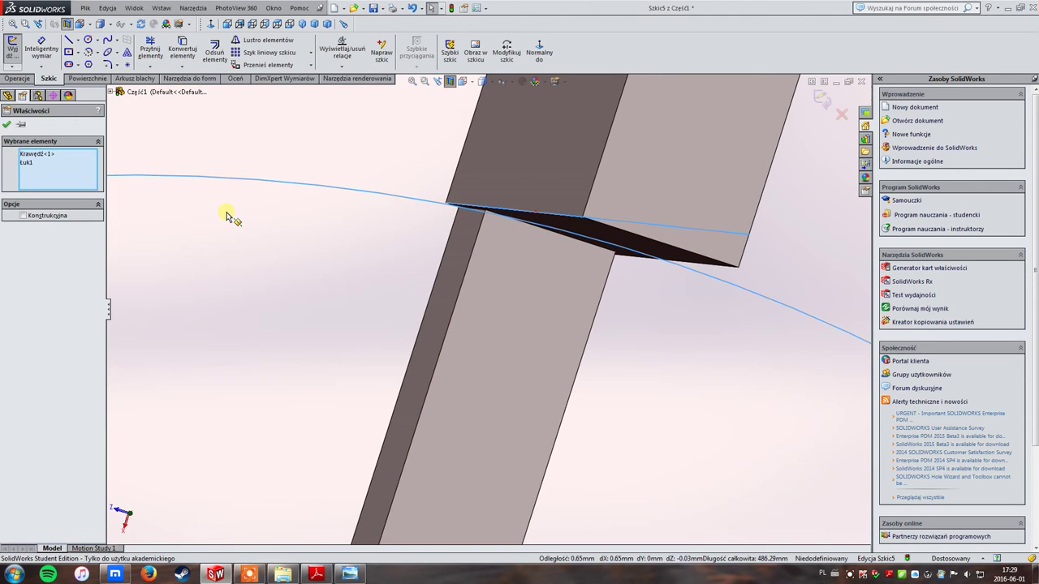
{"action": "left_click", "coordinate": [226, 212]}
{"action": "key", "text": "ctrl+8"}
{"action": "left_click", "coordinate": [442, 208]}
{"action": "left_click", "coordinate": [426, 221]}
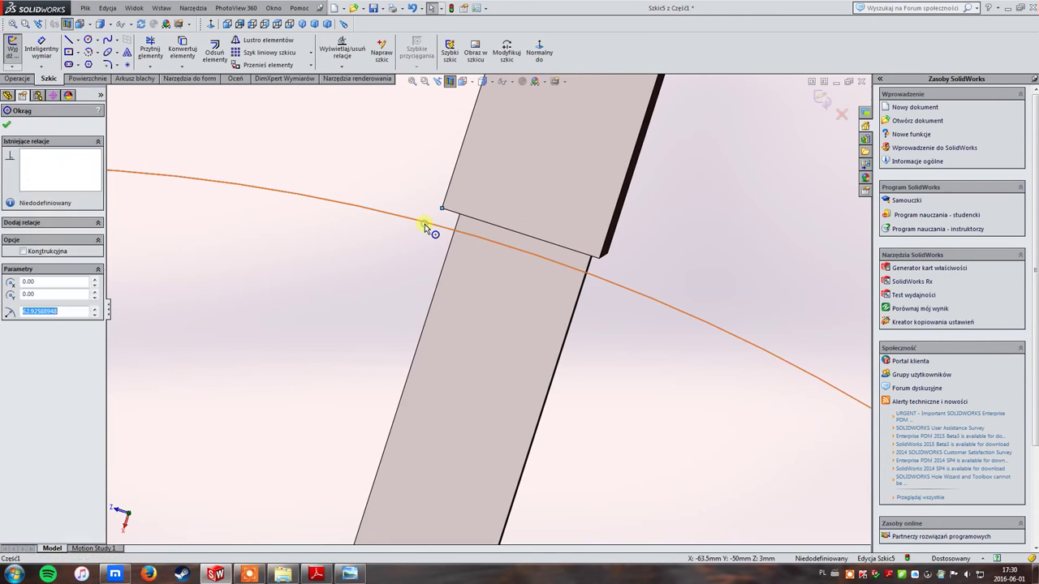
{"action": "left_click", "coordinate": [284, 312]}
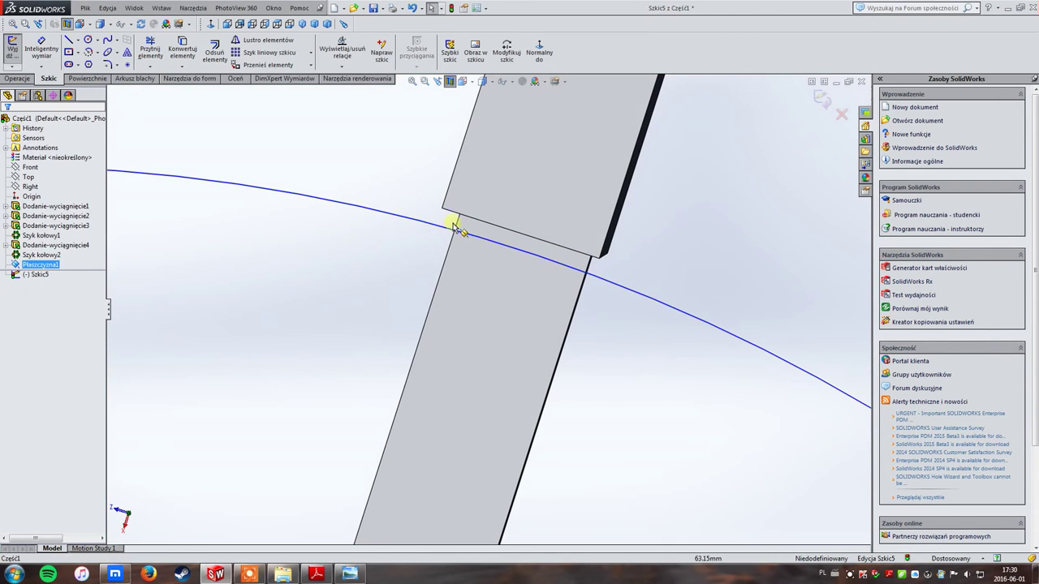
{"action": "middle_click_drag", "start_coordinate": [455, 227], "coordinate": [459, 225]}
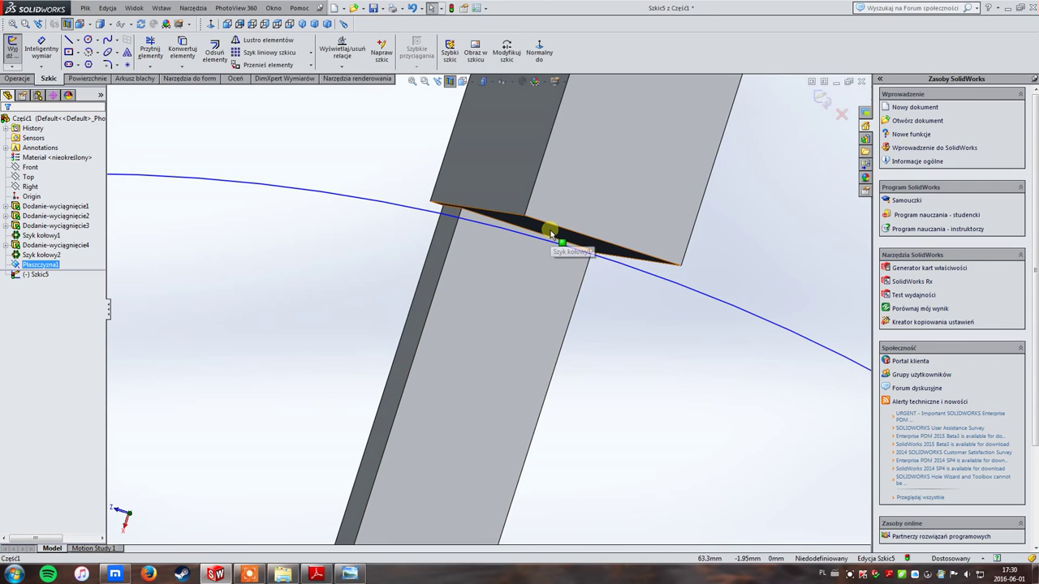
{"action": "scroll", "coordinate": [528, 212], "scroll_direction": "up", "scroll_amount": 3}
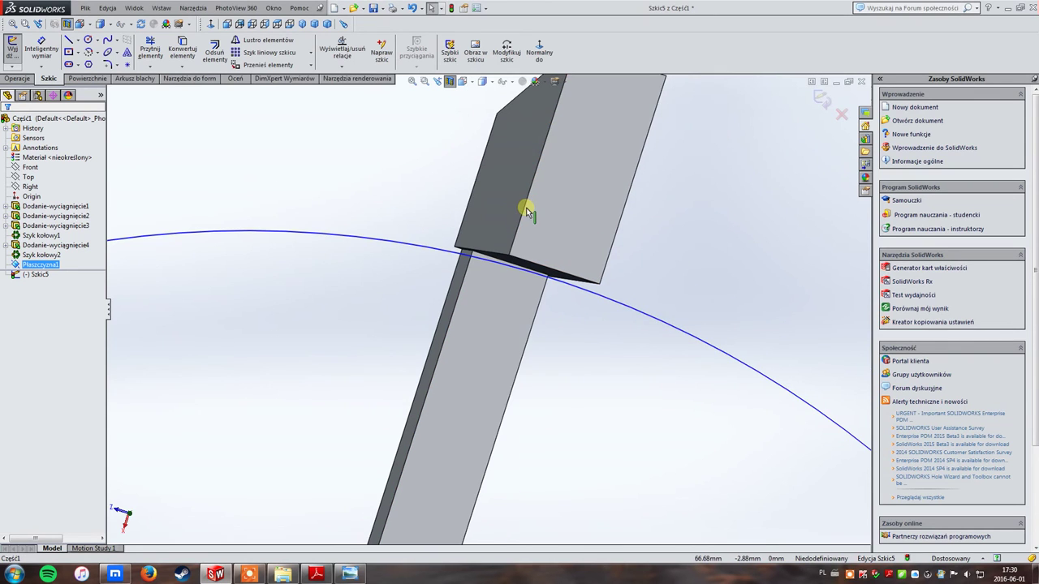
{"action": "left_click", "coordinate": [490, 255]}
{"action": "left_click", "coordinate": [373, 231]}
{"action": "key", "text": "ctrl+8"}
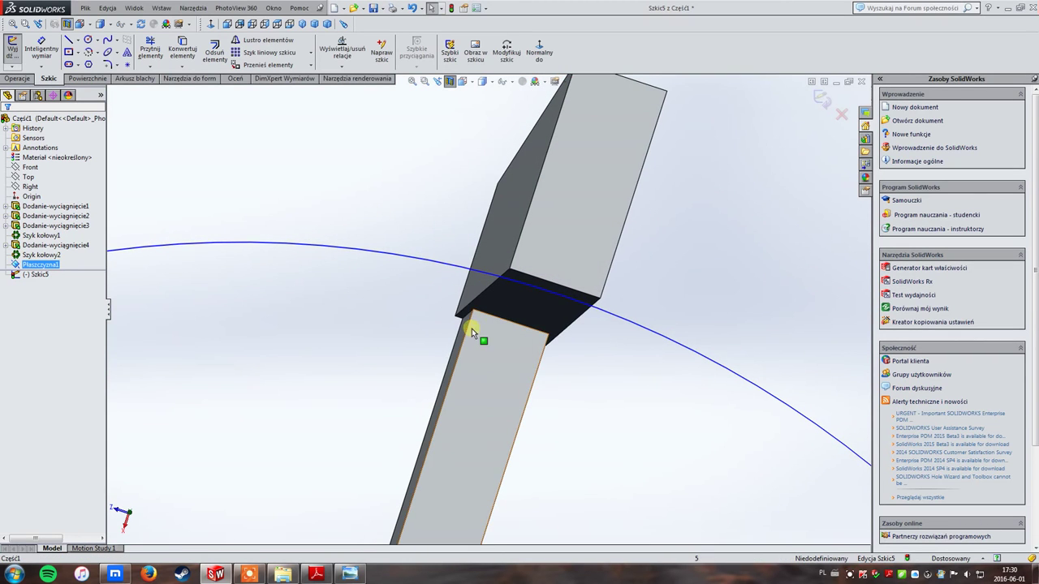
{"action": "key", "text": "ctrl+8"}
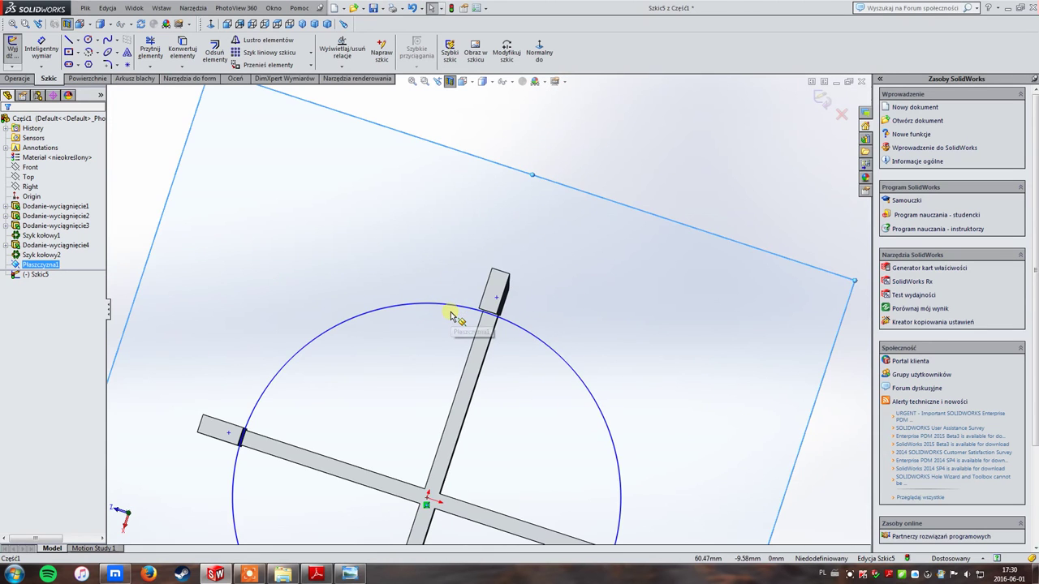
Step: Reorient the view between an oblique angle and head-on to the sketch plane
{"action": "scroll", "coordinate": [479, 327], "scroll_direction": "down", "scroll_amount": 1}
{"action": "scroll", "coordinate": [479, 327], "scroll_direction": "down", "scroll_amount": 2}
{"action": "scroll", "coordinate": [483, 328], "scroll_direction": "down", "scroll_amount": 1}
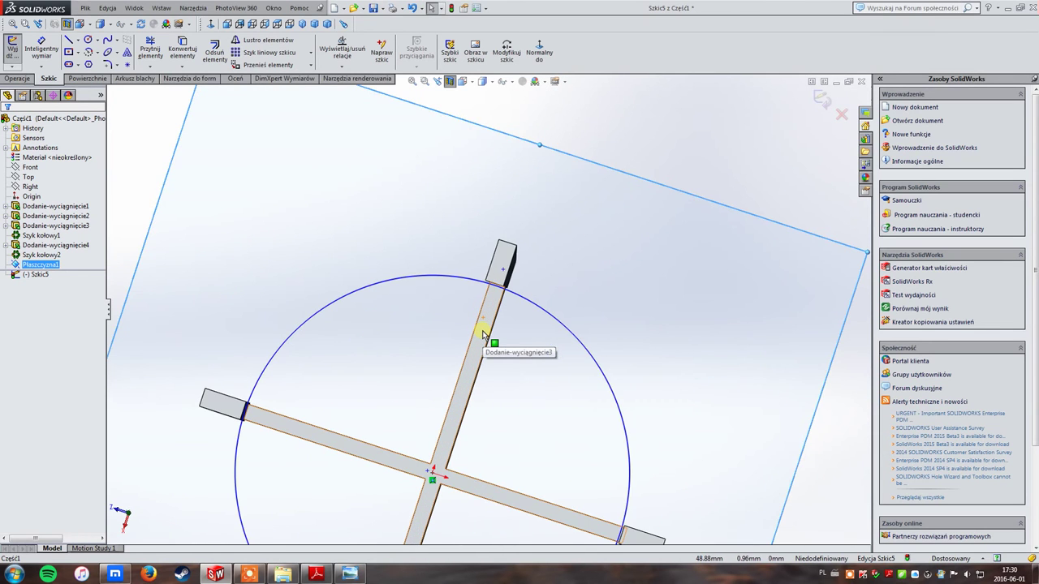
{"action": "scroll", "coordinate": [487, 327], "scroll_direction": "down", "scroll_amount": 1}
{"action": "mouse_move", "coordinate": [490, 329]}
{"action": "middle_mouse_down"}
{"action": "mouse_move", "coordinate": [486, 239]}
{"action": "mouse_move", "coordinate": [459, 284]}
{"action": "middle_mouse_up"}
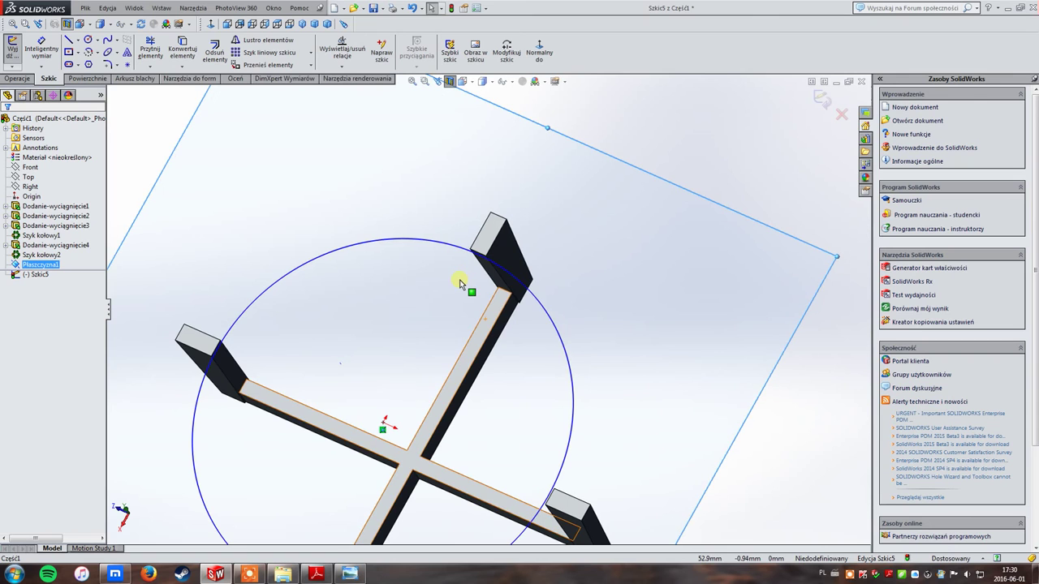
{"action": "scroll", "coordinate": [459, 284], "scroll_direction": "down", "scroll_amount": 2}
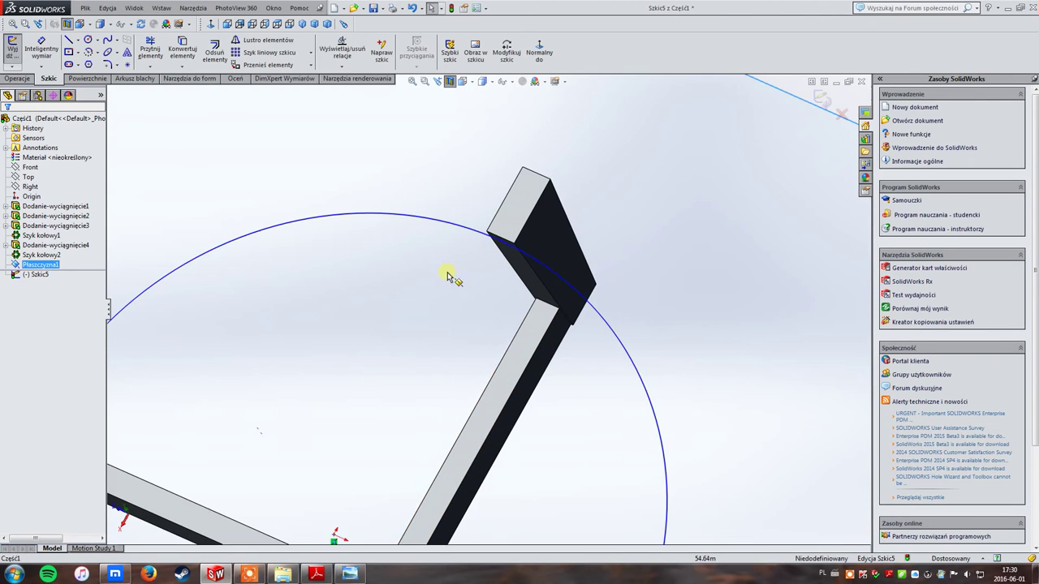
{"action": "scroll", "coordinate": [185, 155], "scroll_direction": "up", "scroll_amount": 2}
{"action": "scroll", "coordinate": [244, 171], "scroll_direction": "up", "scroll_amount": 2}
{"action": "key", "text": "d"}
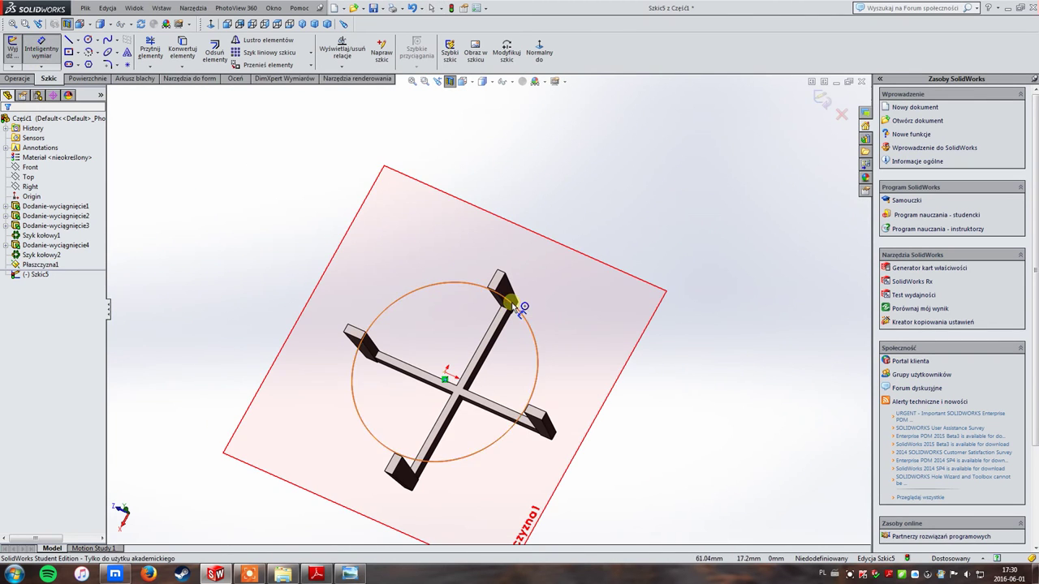
{"action": "scroll", "coordinate": [504, 312], "scroll_direction": "down", "scroll_amount": 3}
{"action": "scroll", "coordinate": [482, 276], "scroll_direction": "down", "scroll_amount": 2}
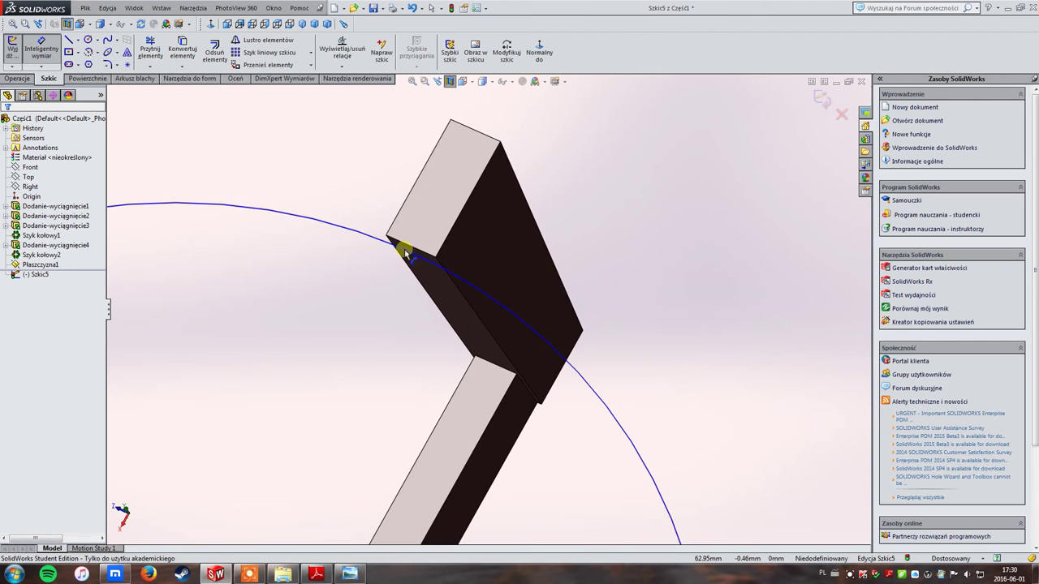
{"action": "key", "text": "ctrl+8"}
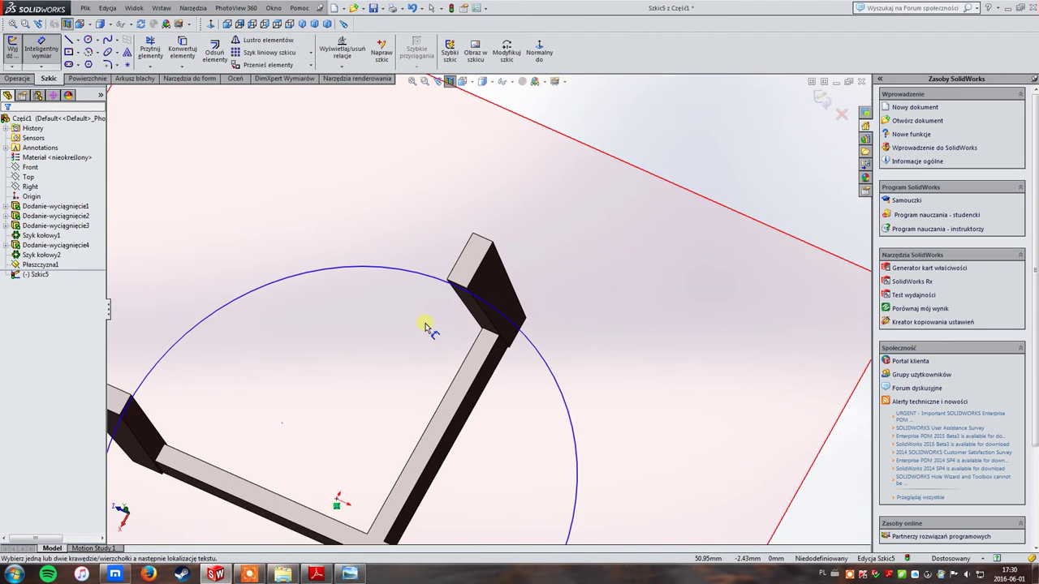
Step: Use Zmierz to read 127.01 mm between two opposite parallel leg edges
{"action": "left_click", "coordinate": [233, 78]}
{"action": "left_click", "coordinate": [46, 51]}
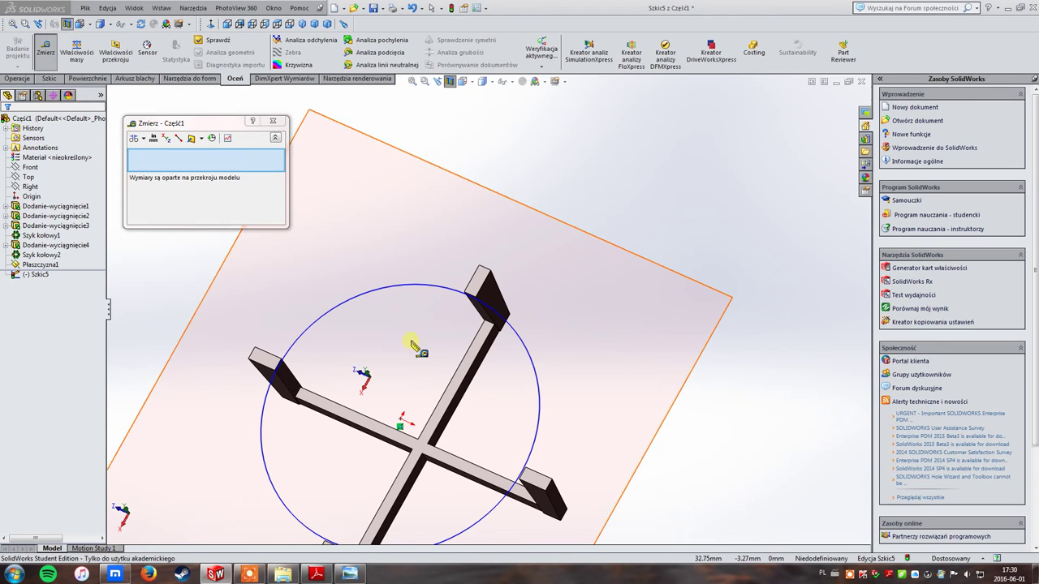
{"action": "scroll", "coordinate": [412, 344], "scroll_direction": "down", "scroll_amount": 3}
{"action": "scroll", "coordinate": [452, 331], "scroll_direction": "down", "scroll_amount": 1}
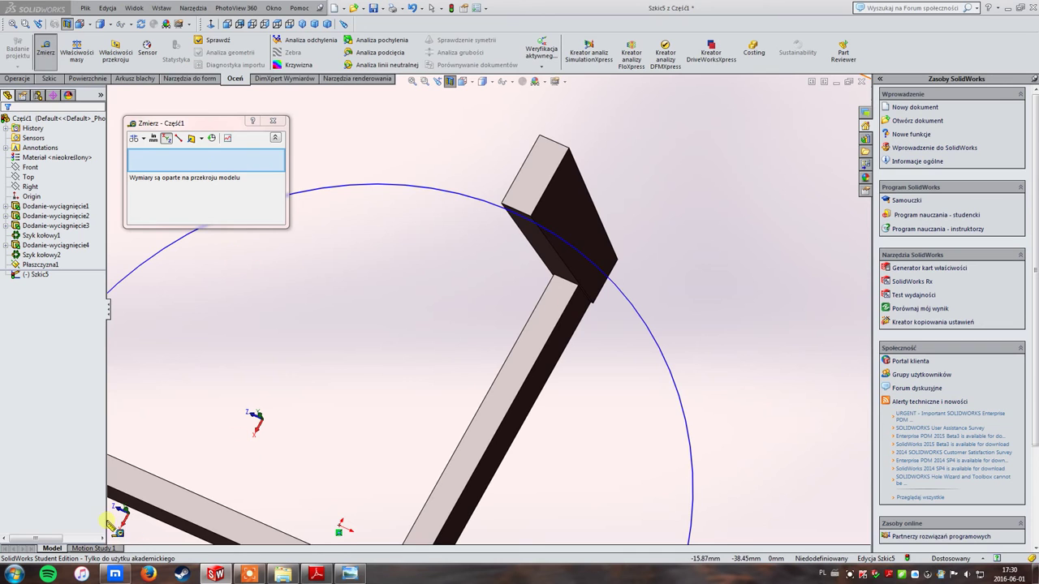
{"action": "left_click", "coordinate": [542, 233]}
{"action": "scroll", "coordinate": [542, 234], "scroll_direction": "up", "scroll_amount": 3}
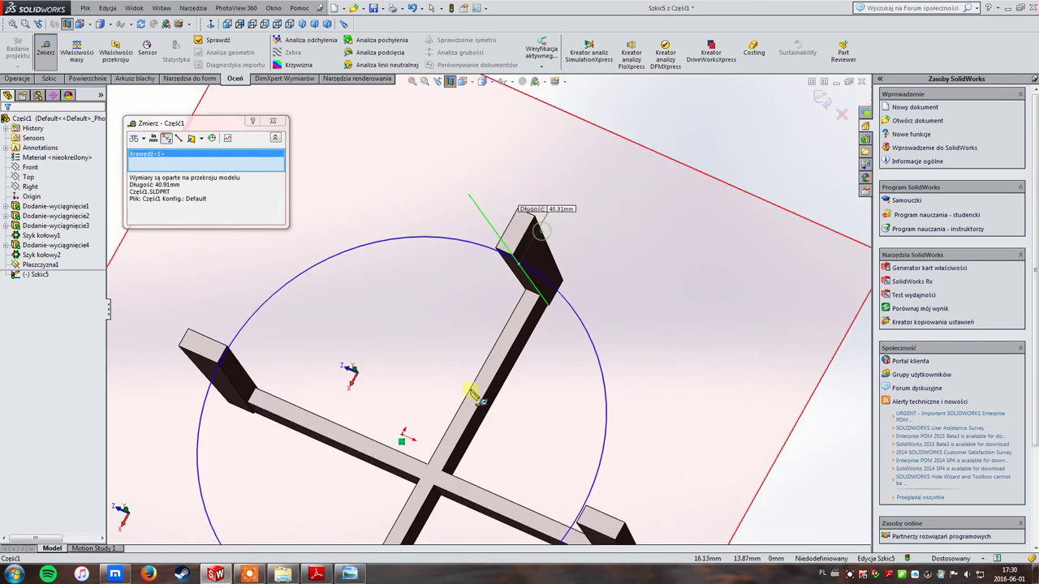
{"action": "scroll", "coordinate": [471, 390], "scroll_direction": "up", "scroll_amount": 1}
{"action": "scroll", "coordinate": [452, 449], "scroll_direction": "down", "scroll_amount": 4}
{"action": "scroll", "coordinate": [389, 378], "scroll_direction": "down", "scroll_amount": 1}
{"action": "left_click", "coordinate": [408, 347]}
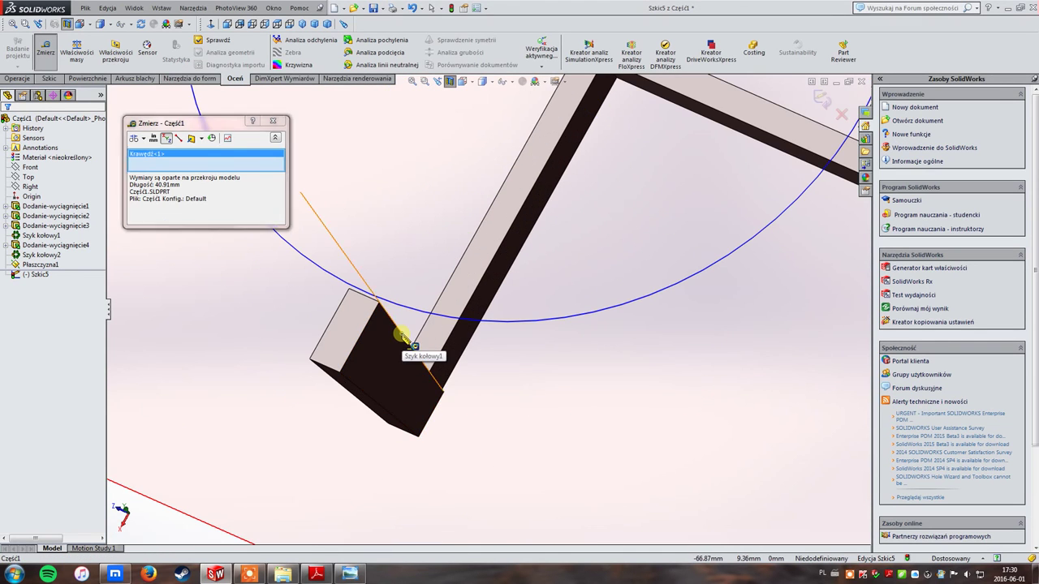
{"action": "scroll", "coordinate": [441, 361], "scroll_direction": "up", "scroll_amount": 2}
{"action": "scroll", "coordinate": [503, 325], "scroll_direction": "up", "scroll_amount": 2}
{"action": "scroll", "coordinate": [520, 315], "scroll_direction": "down", "scroll_amount": 3}
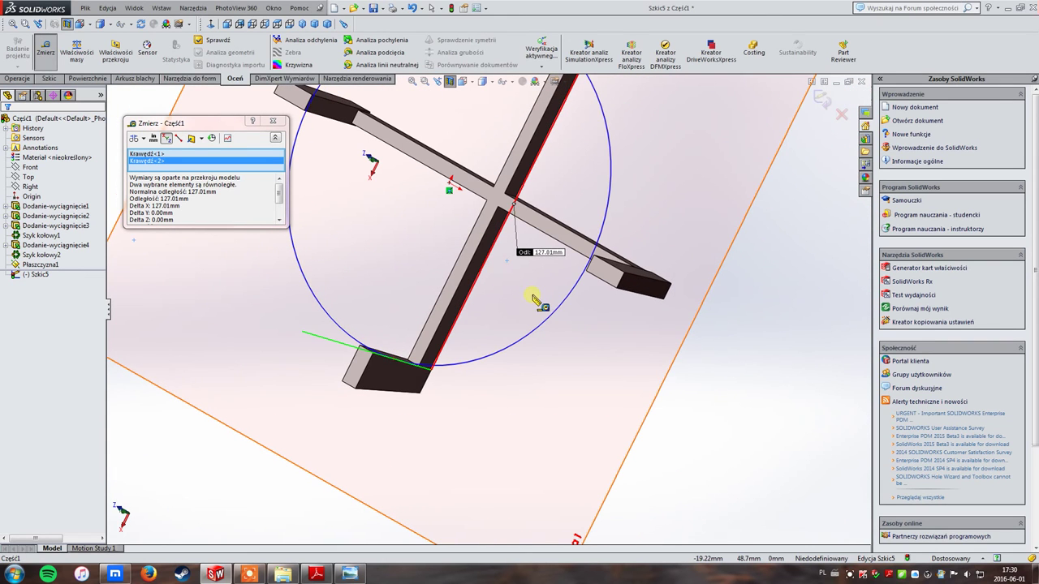
{"action": "scroll", "coordinate": [479, 308], "scroll_direction": "up", "scroll_amount": 3}
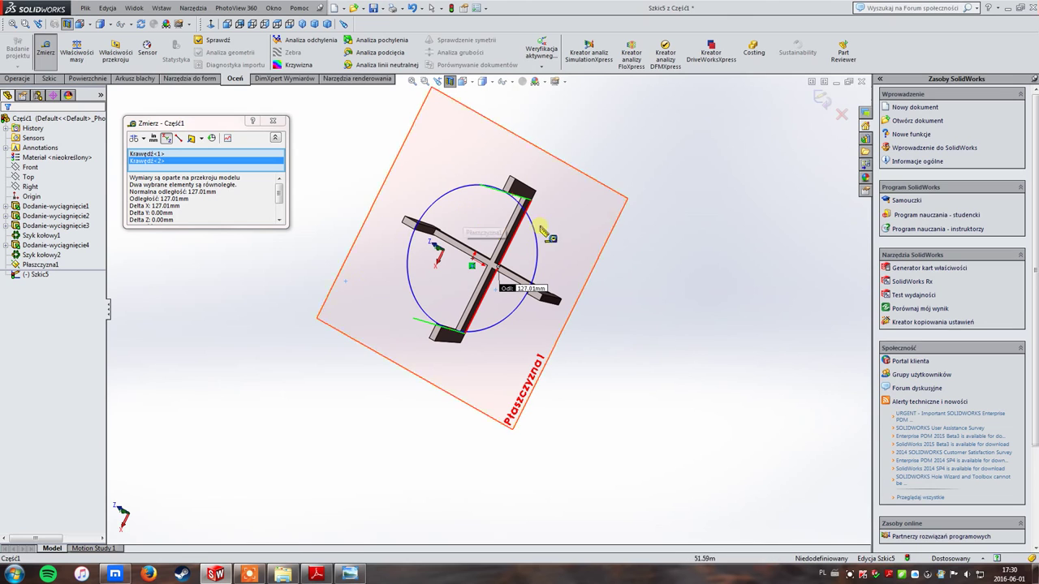
{"action": "left_click", "coordinate": [274, 122]}
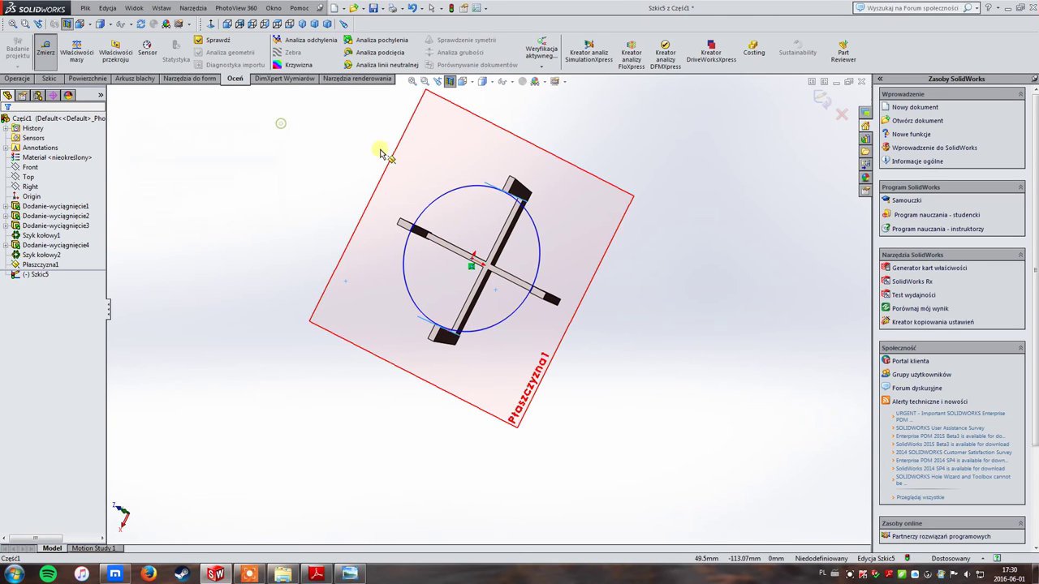
Step: Dimension the circle's diameter with Inteligentny wymiar as 127.1 mm
{"action": "left_click", "coordinate": [19, 79]}
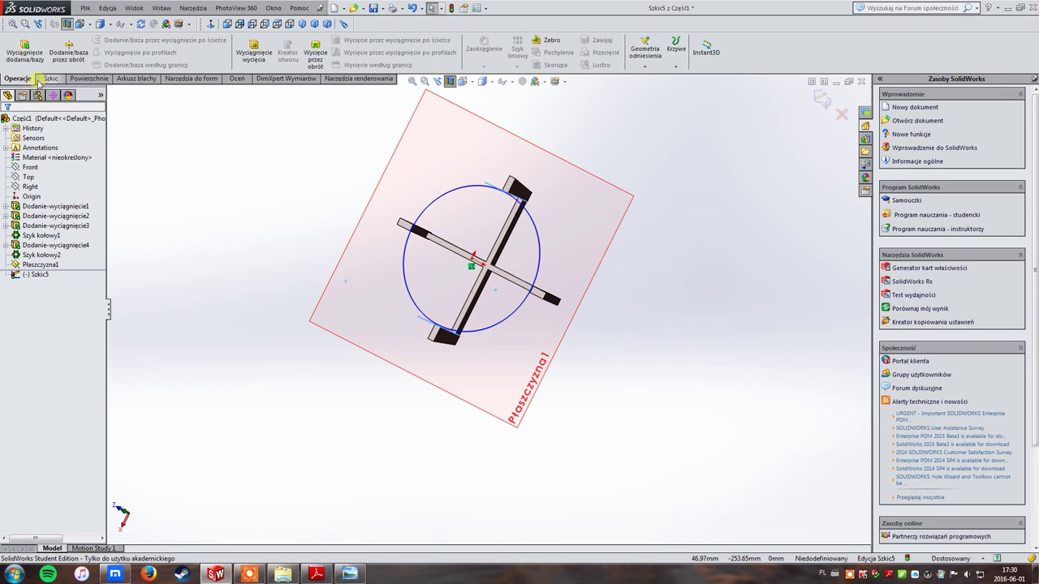
{"action": "left_click", "coordinate": [48, 79]}
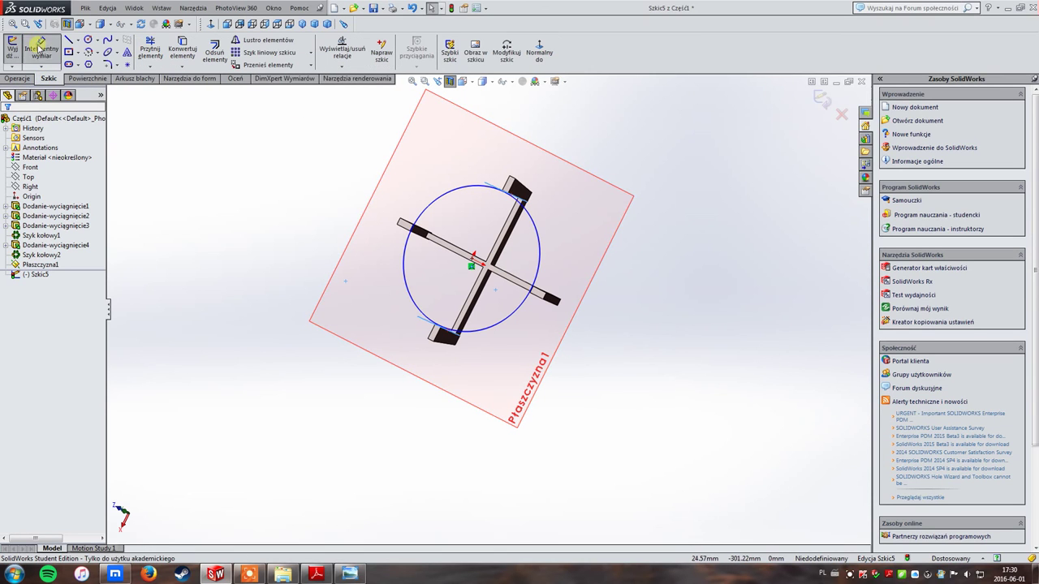
{"action": "left_click", "coordinate": [40, 49]}
{"action": "scroll", "coordinate": [444, 210], "scroll_direction": "down", "scroll_amount": 2}
{"action": "left_click", "coordinate": [584, 234]}
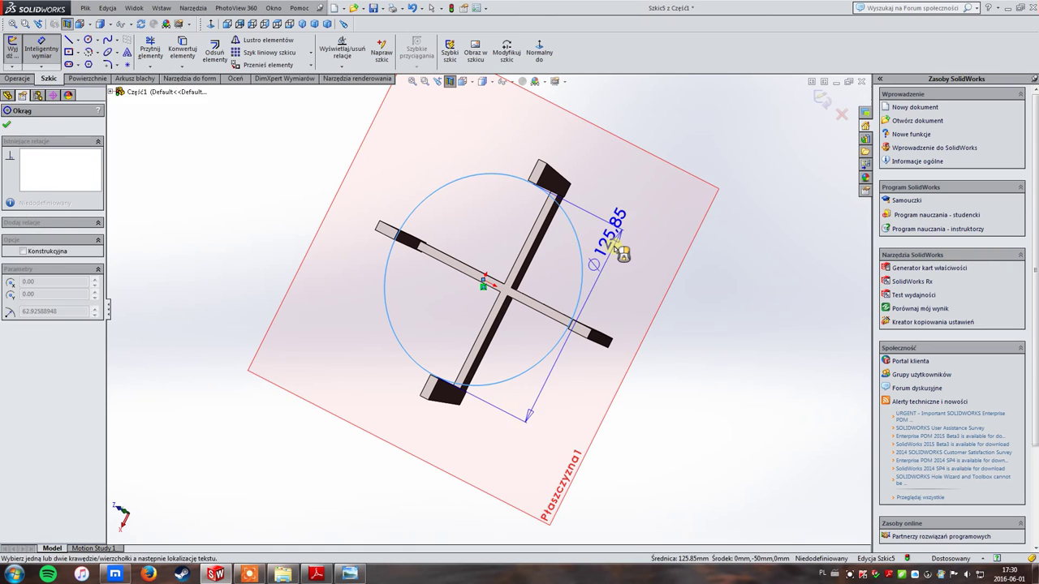
{"action": "left_click", "coordinate": [615, 248]}
{"action": "type", "text": "127.1"}
{"action": "key", "text": "Return"}
Step: Change the circle's diameter dimension to 128 mm
{"action": "scroll", "coordinate": [548, 190], "scroll_direction": "down", "scroll_amount": 3}
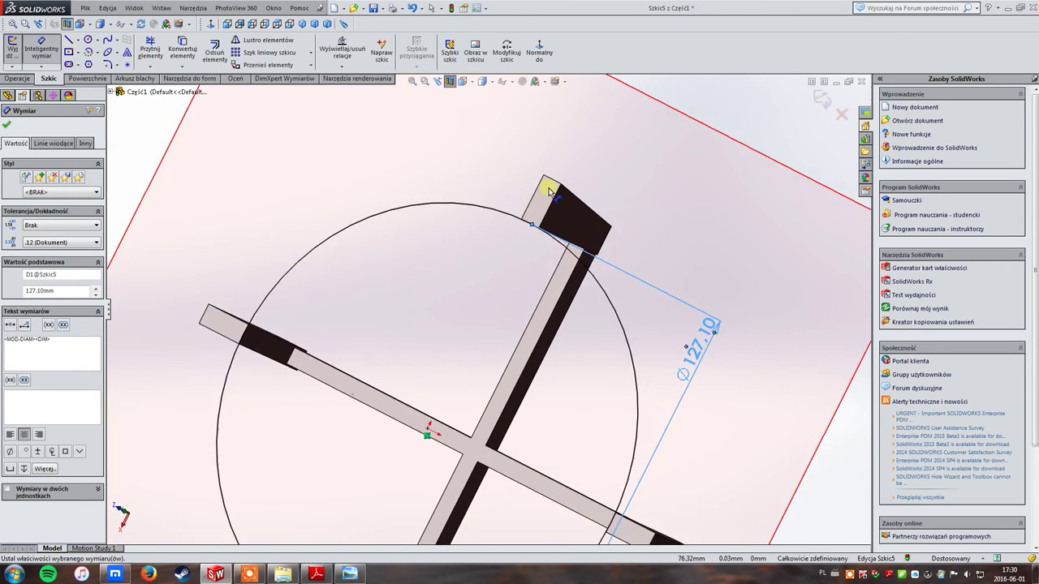
{"action": "scroll", "coordinate": [503, 267], "scroll_direction": "down", "scroll_amount": 2}
{"action": "scroll", "coordinate": [471, 330], "scroll_direction": "down", "scroll_amount": 2}
{"action": "scroll", "coordinate": [487, 329], "scroll_direction": "down", "scroll_amount": 2}
{"action": "scroll", "coordinate": [495, 357], "scroll_direction": "down", "scroll_amount": 2}
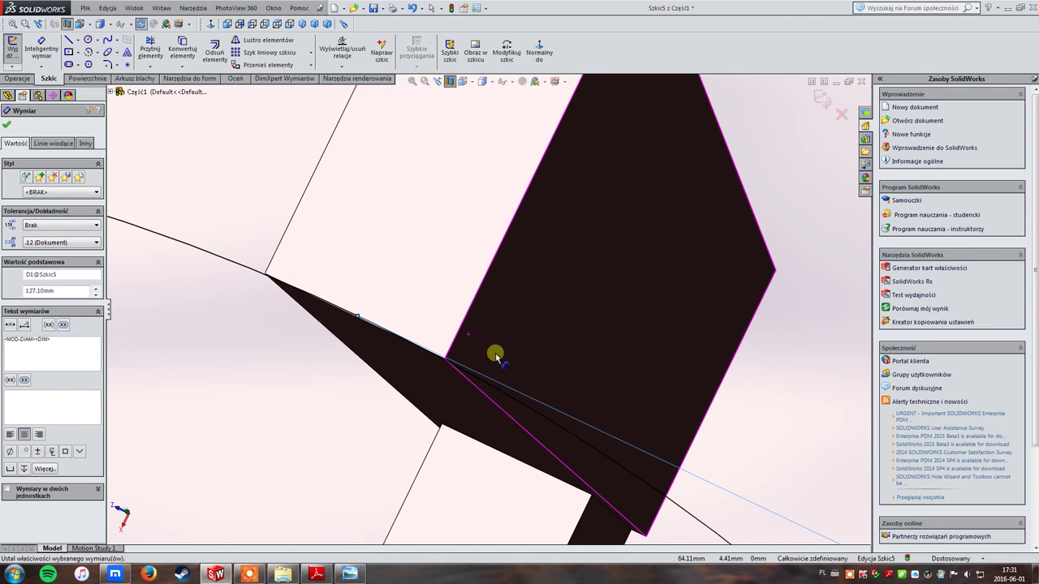
{"action": "scroll", "coordinate": [495, 357], "scroll_direction": "down", "scroll_amount": 2}
{"action": "scroll", "coordinate": [487, 382], "scroll_direction": "down", "scroll_amount": 2}
{"action": "scroll", "coordinate": [471, 411], "scroll_direction": "down", "scroll_amount": 2}
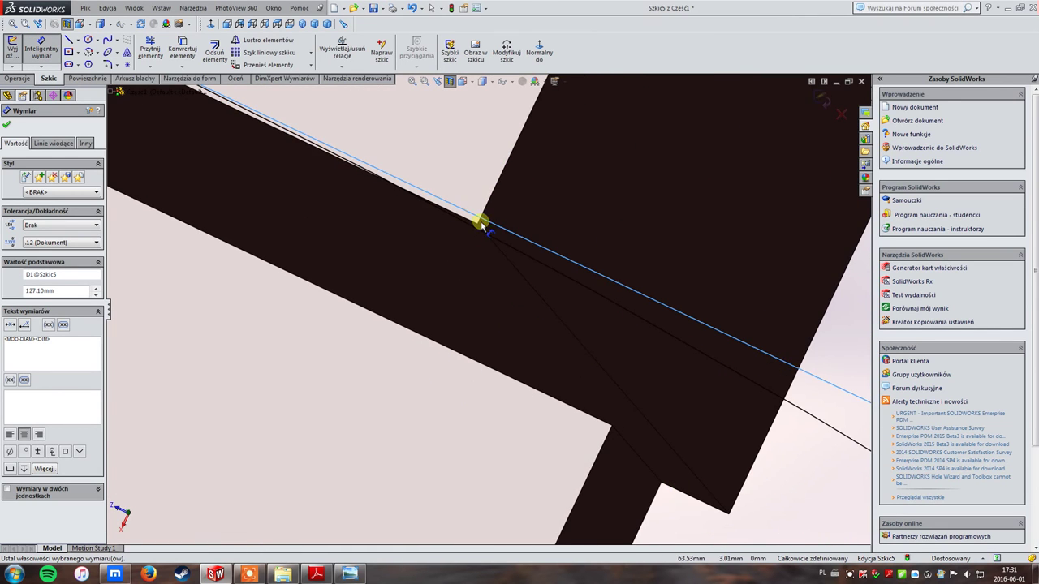
{"action": "scroll", "coordinate": [579, 360], "scroll_direction": "up", "scroll_amount": 3}
{"action": "scroll", "coordinate": [684, 424], "scroll_direction": "up", "scroll_amount": 3}
{"action": "scroll", "coordinate": [680, 412], "scroll_direction": "up", "scroll_amount": 3}
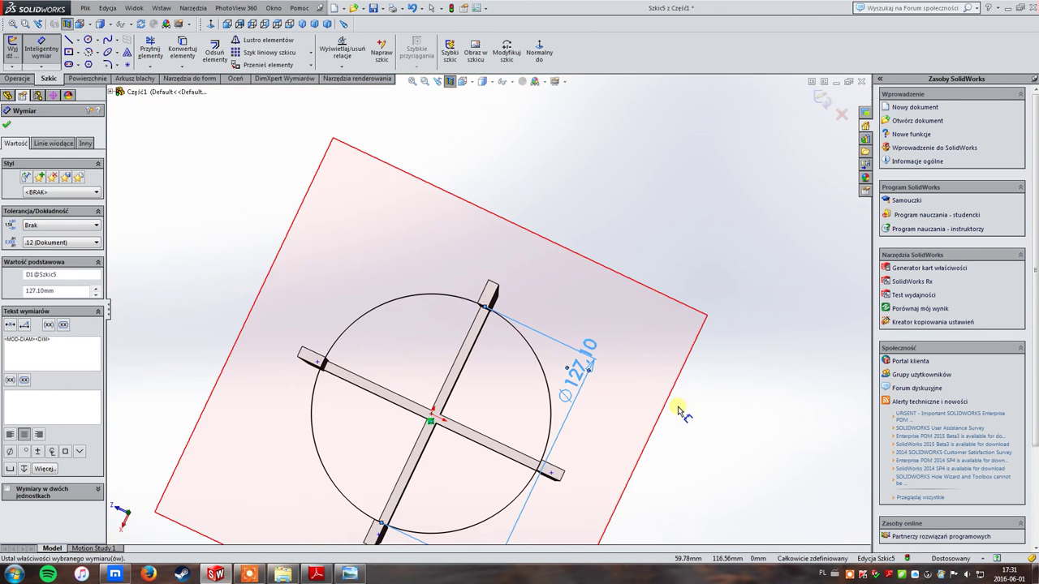
{"action": "double_click", "coordinate": [583, 371]}
{"action": "type", "text": "28"}
{"action": "key", "text": "Return"}
{"action": "scroll", "coordinate": [496, 381], "scroll_direction": "down", "scroll_amount": 3}
{"action": "scroll", "coordinate": [482, 308], "scroll_direction": "down", "scroll_amount": 3}
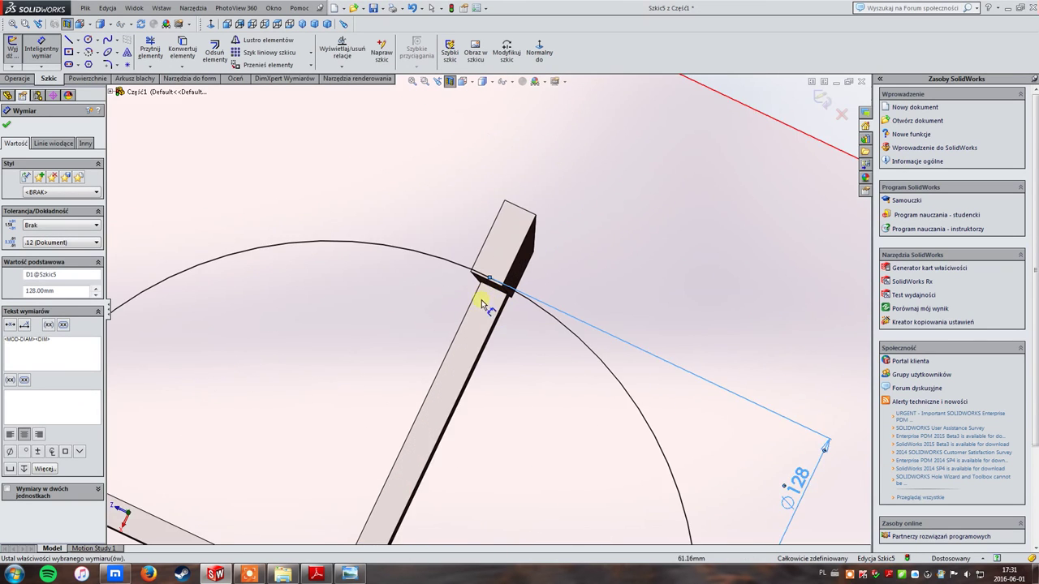
{"action": "scroll", "coordinate": [487, 306], "scroll_direction": "down", "scroll_amount": 3}
{"action": "scroll", "coordinate": [497, 261], "scroll_direction": "up", "scroll_amount": 3}
{"action": "scroll", "coordinate": [502, 296], "scroll_direction": "up", "scroll_amount": 3}
{"action": "middle_click_drag", "start_coordinate": [501, 300], "coordinate": [621, 191]}
Step: Extrude Szkic5 upward 5 mm into the round shelf, then turn off the section view
{"action": "left_click", "coordinate": [821, 97]}
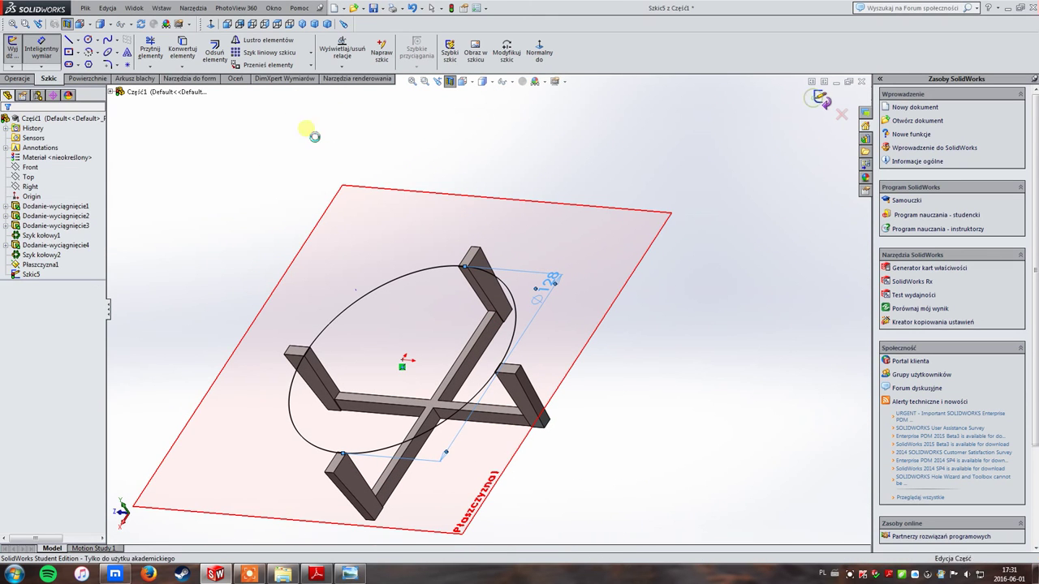
{"action": "left_click", "coordinate": [16, 79]}
{"action": "left_click", "coordinate": [24, 50]}
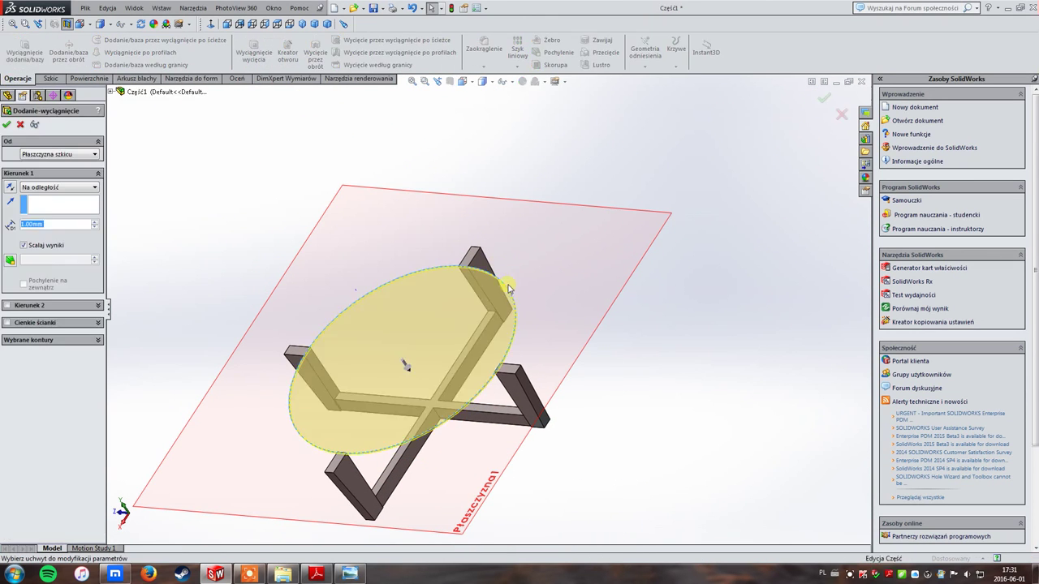
{"action": "mouse_move", "coordinate": [232, 264]}
{"action": "middle_mouse_down"}
{"action": "mouse_move", "coordinate": [339, 225]}
{"action": "mouse_move", "coordinate": [324, 195]}
{"action": "mouse_move", "coordinate": [332, 199]}
{"action": "mouse_move", "coordinate": [320, 221]}
{"action": "mouse_move", "coordinate": [70, 260]}
{"action": "middle_mouse_up"}
{"action": "left_click", "coordinate": [9, 187]}
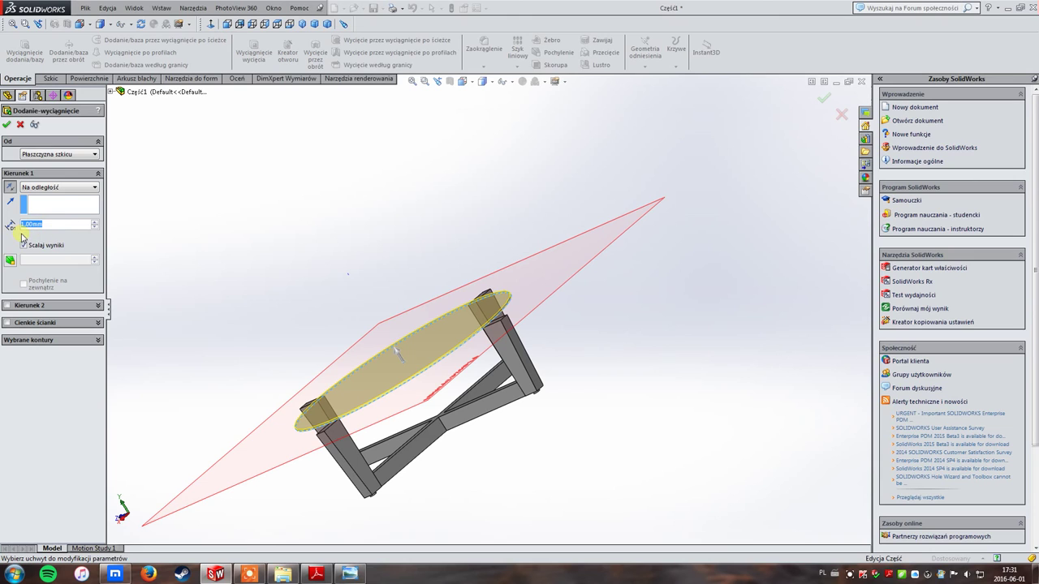
{"action": "type", "text": "5"}
{"action": "key", "text": "Return"}
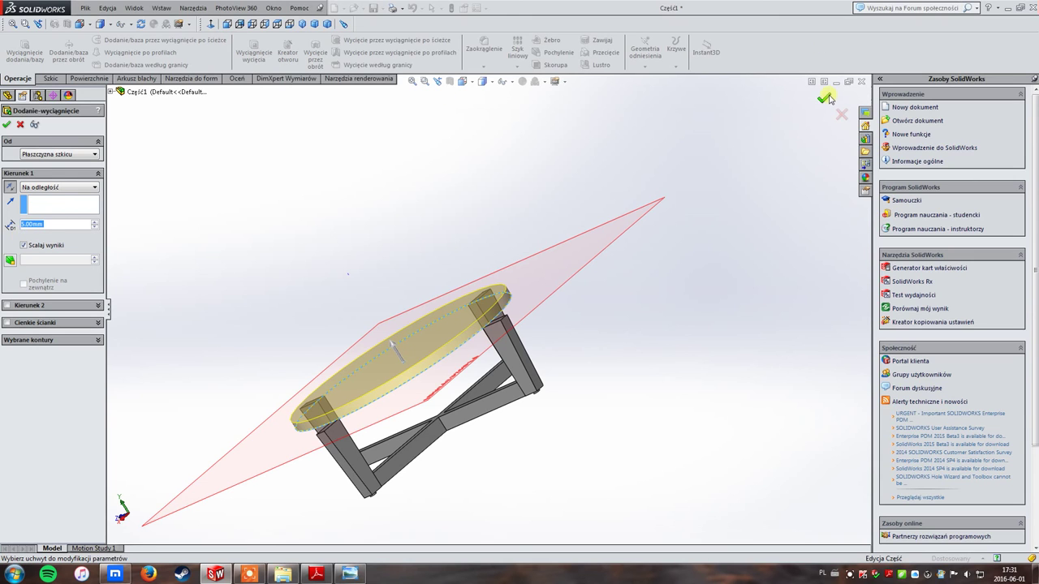
{"action": "left_click", "coordinate": [824, 98]}
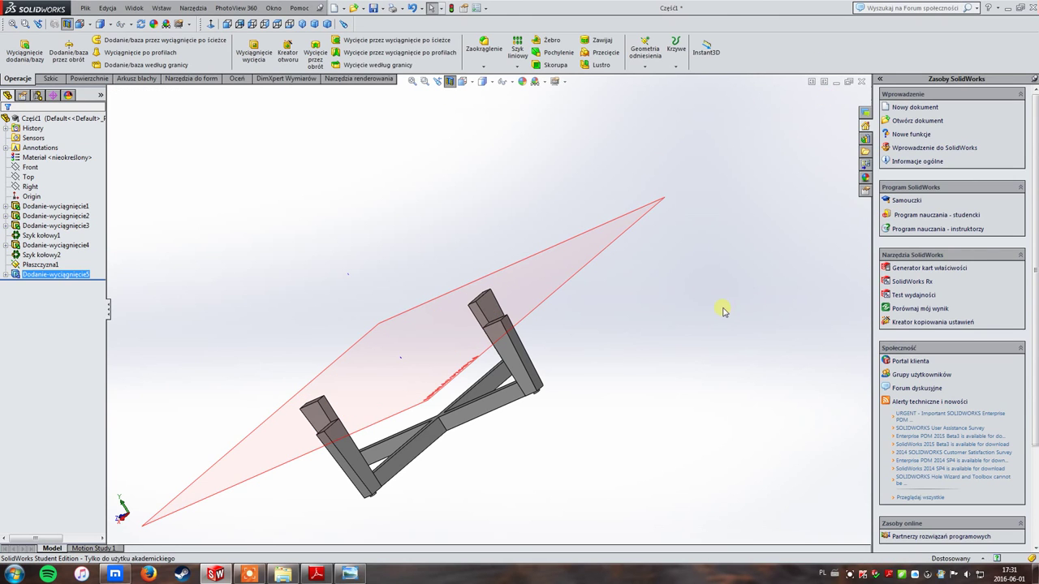
{"action": "middle_click_drag", "start_coordinate": [724, 310], "coordinate": [444, 94]}
{"action": "left_click", "coordinate": [449, 82]}
Step: Hide the reference plane Płaszczyzna1
{"action": "mouse_move", "coordinate": [776, 349]}
{"action": "middle_mouse_down"}
{"action": "mouse_move", "coordinate": [800, 278]}
{"action": "mouse_move", "coordinate": [660, 300]}
{"action": "middle_mouse_up"}
{"action": "right_click", "coordinate": [653, 311]}
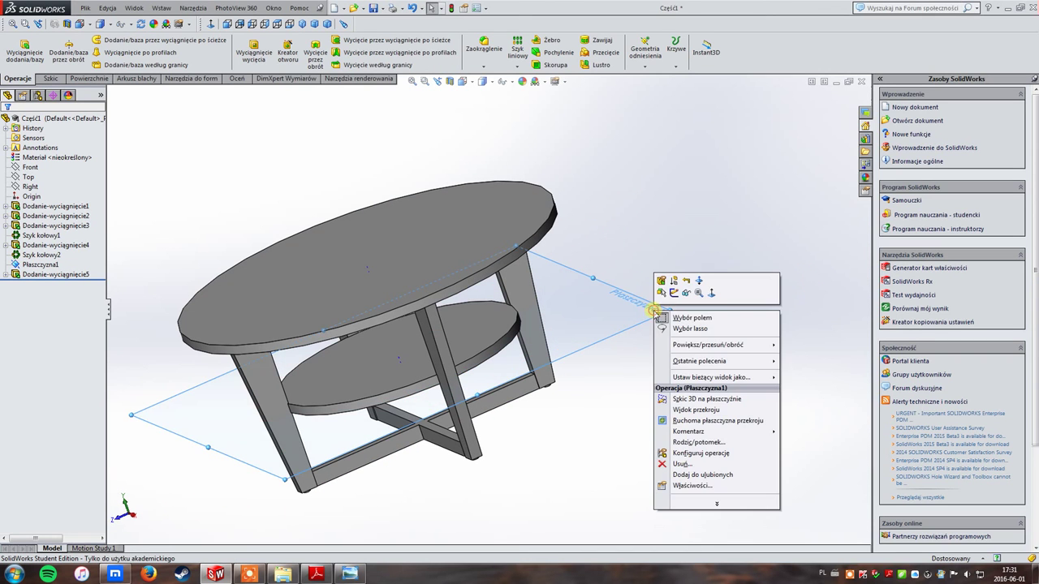
{"action": "left_click", "coordinate": [687, 294]}
{"action": "mouse_move", "coordinate": [696, 271]}
{"action": "middle_mouse_down"}
{"action": "mouse_move", "coordinate": [718, 163]}
{"action": "mouse_move", "coordinate": [617, 227]}
{"action": "middle_mouse_up"}
{"action": "scroll", "coordinate": [527, 206], "scroll_direction": "down", "scroll_amount": 2}
{"action": "scroll", "coordinate": [528, 205], "scroll_direction": "down", "scroll_amount": 3}
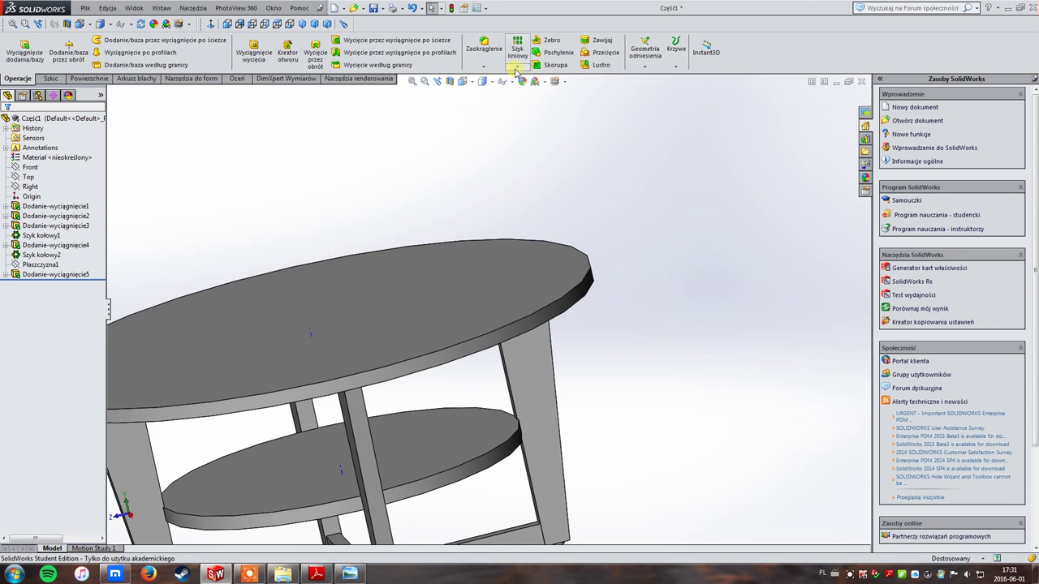
Step: Add a full-round fillet across the tabletop's top, rim and bottom faces
{"action": "left_click", "coordinate": [518, 68]}
{"action": "left_click", "coordinate": [483, 67]}
{"action": "left_click", "coordinate": [493, 76]}
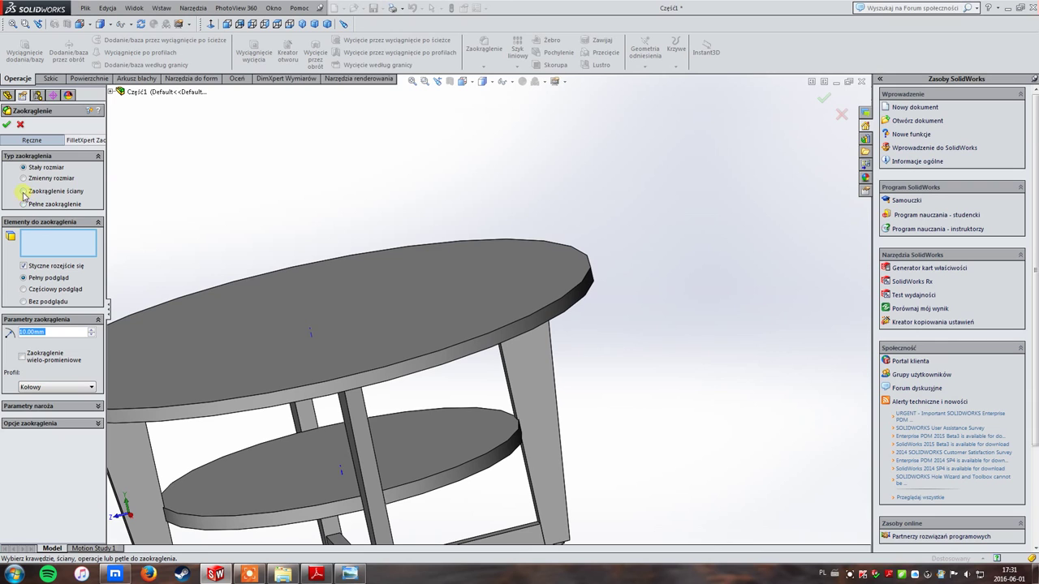
{"action": "left_click", "coordinate": [22, 203]}
{"action": "left_click", "coordinate": [392, 306]}
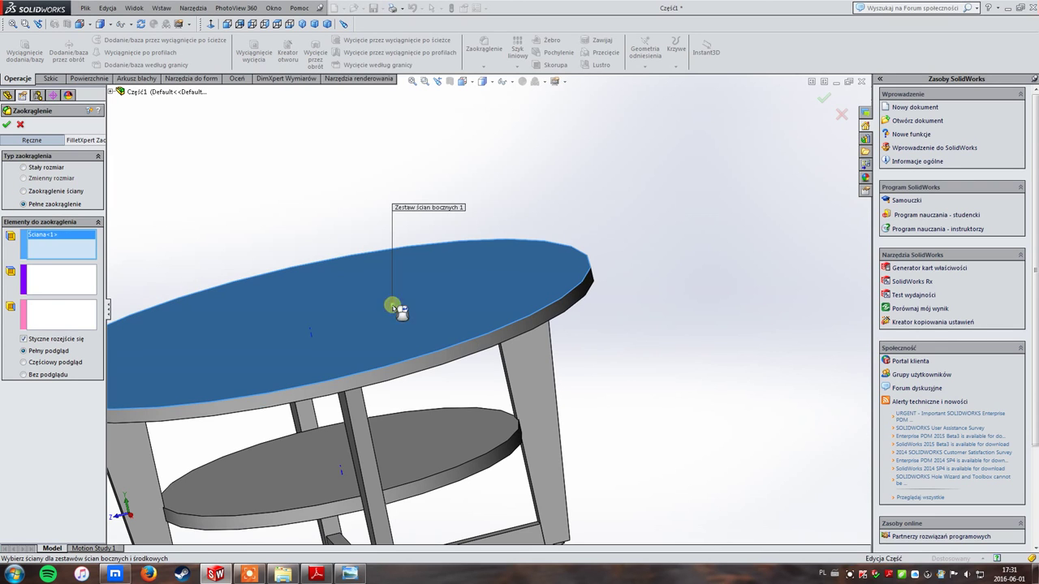
{"action": "left_click", "coordinate": [55, 292]}
{"action": "left_click", "coordinate": [449, 357]}
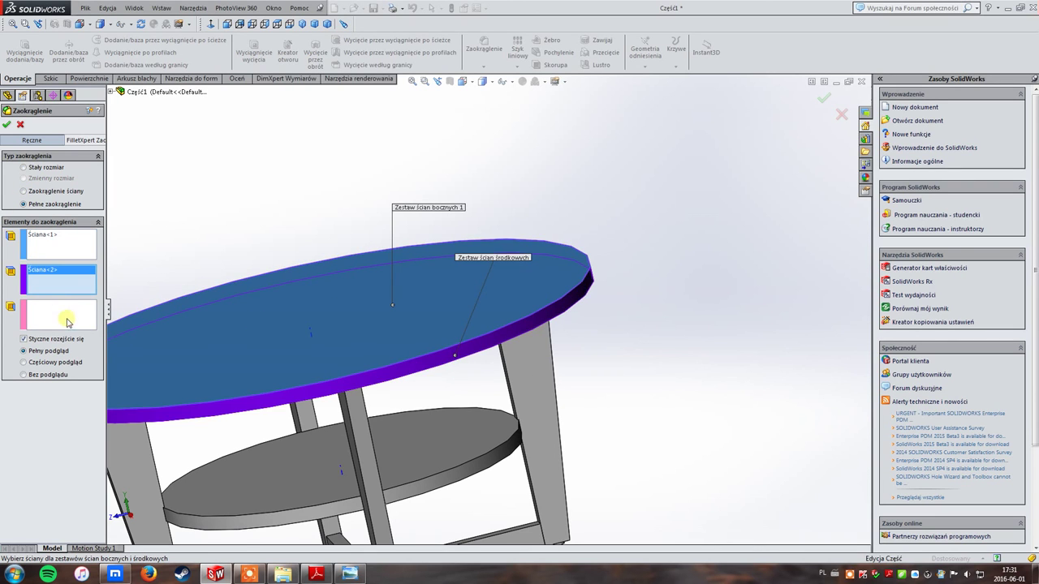
{"action": "left_click", "coordinate": [62, 317]}
{"action": "middle_click_drag", "start_coordinate": [146, 268], "coordinate": [248, 186]}
{"action": "left_click", "coordinate": [337, 193]}
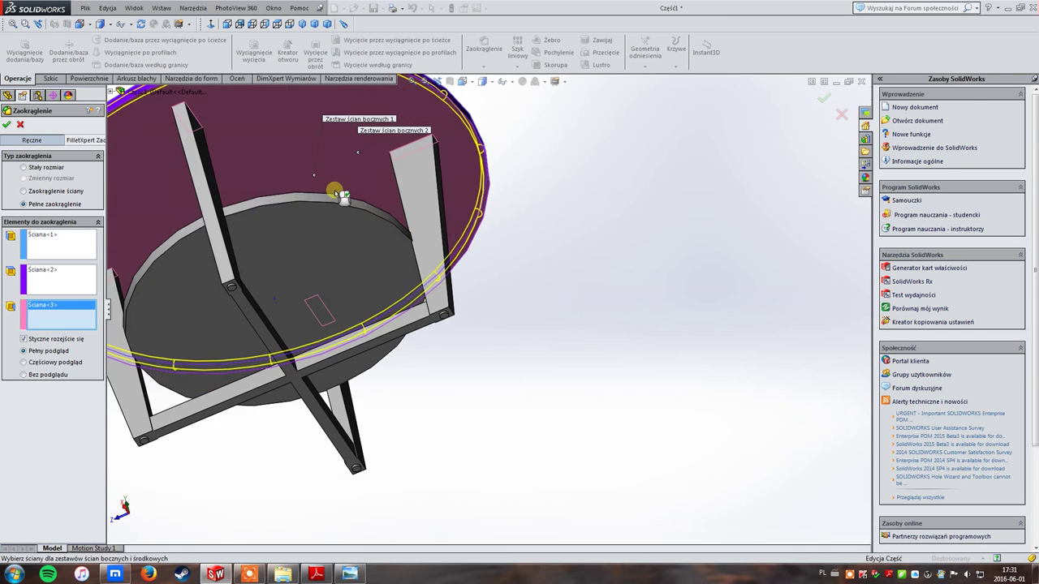
{"action": "middle_click_drag", "start_coordinate": [336, 194], "coordinate": [666, 138]}
{"action": "middle_click_drag", "start_coordinate": [514, 188], "coordinate": [554, 200]}
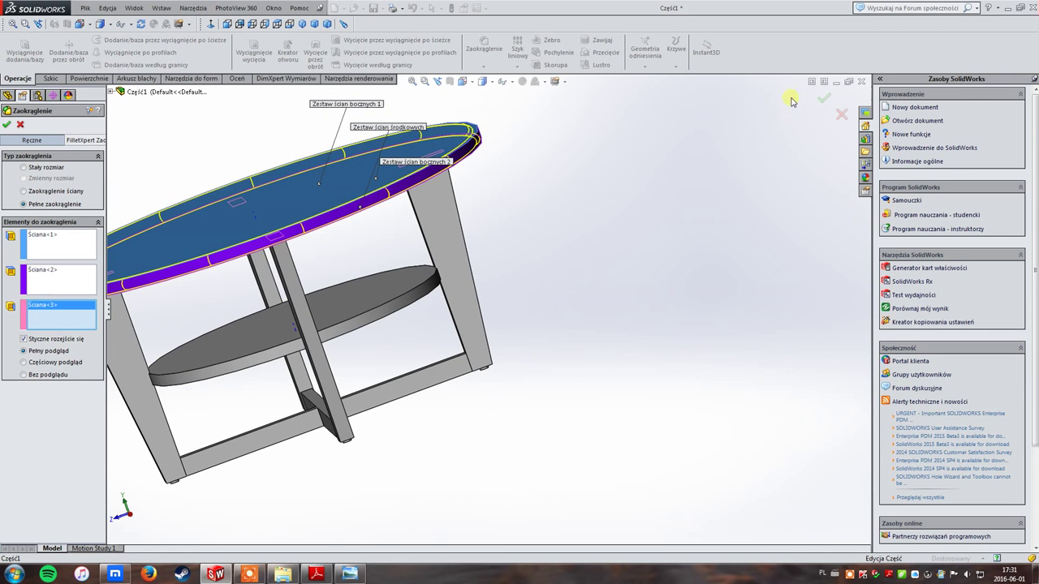
{"action": "middle_click_drag", "start_coordinate": [364, 232], "coordinate": [446, 208]}
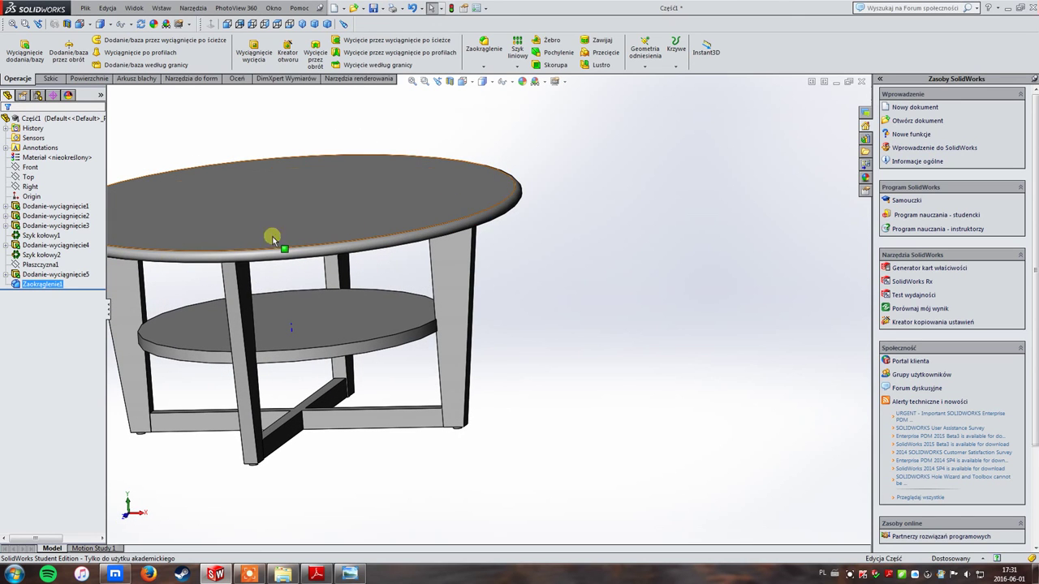
{"action": "key", "text": "ctrl+3"}
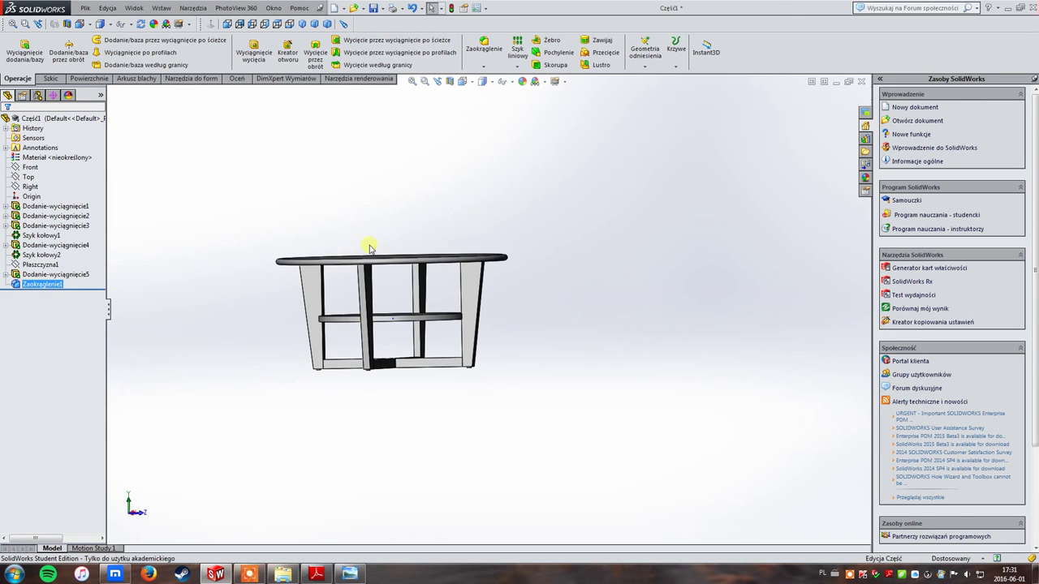
{"action": "mouse_move", "coordinate": [388, 287]}
{"action": "middle_mouse_down"}
{"action": "mouse_move", "coordinate": [405, 297]}
{"action": "mouse_move", "coordinate": [371, 327]}
{"action": "mouse_move", "coordinate": [215, 352]}
{"action": "mouse_move", "coordinate": [317, 352]}
{"action": "mouse_move", "coordinate": [341, 323]}
{"action": "mouse_move", "coordinate": [522, 297]}
{"action": "mouse_move", "coordinate": [529, 249]}
{"action": "mouse_move", "coordinate": [535, 360]}
{"action": "mouse_move", "coordinate": [417, 359]}
{"action": "mouse_move", "coordinate": [320, 441]}
{"action": "mouse_move", "coordinate": [622, 376]}
{"action": "mouse_move", "coordinate": [529, 420]}
{"action": "mouse_move", "coordinate": [406, 394]}
{"action": "mouse_move", "coordinate": [382, 417]}
{"action": "mouse_move", "coordinate": [406, 429]}
{"action": "mouse_move", "coordinate": [433, 394]}
{"action": "mouse_move", "coordinate": [447, 398]}
{"action": "mouse_move", "coordinate": [447, 382]}
{"action": "mouse_move", "coordinate": [529, 381]}
{"action": "middle_mouse_up"}
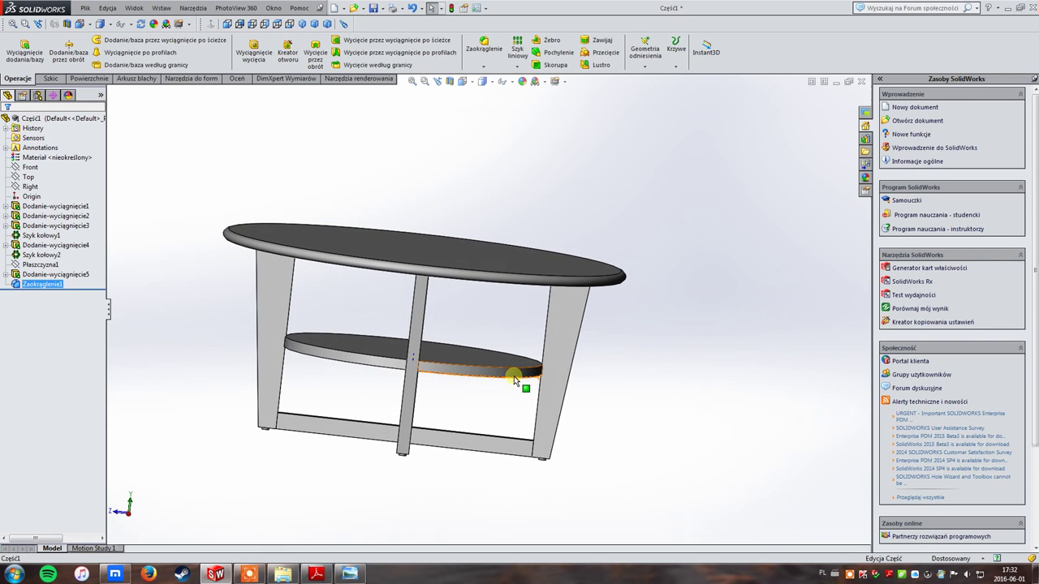